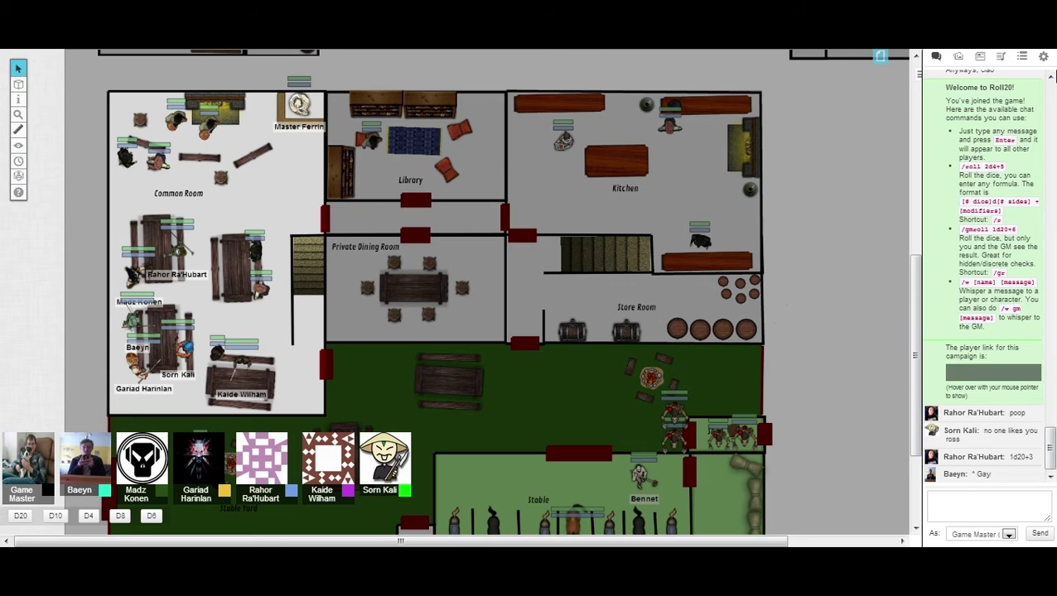
- Play the '1 Tavern Music' track from the Jukebox list
click(1000, 56)
click(1037, 109)
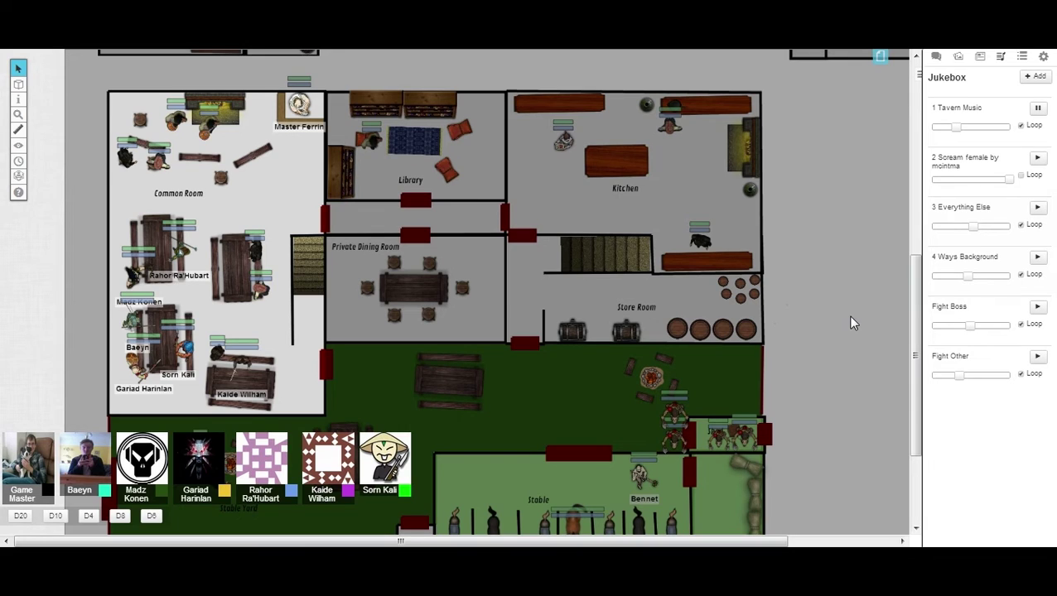
scroll(848, 315, down, 1)
scroll(853, 323, down, 2)
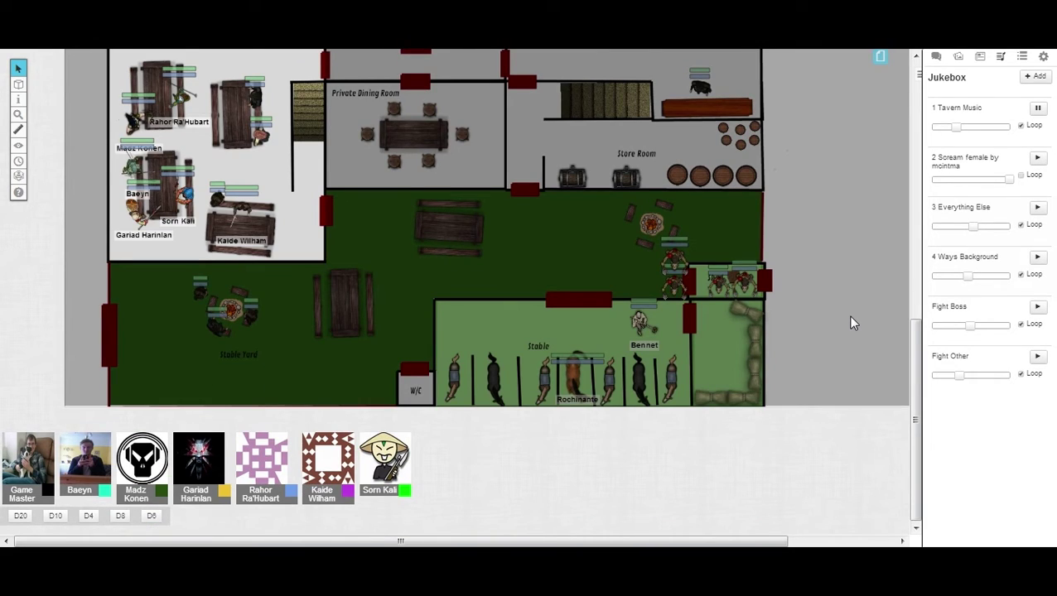
scroll(853, 322, up, 1)
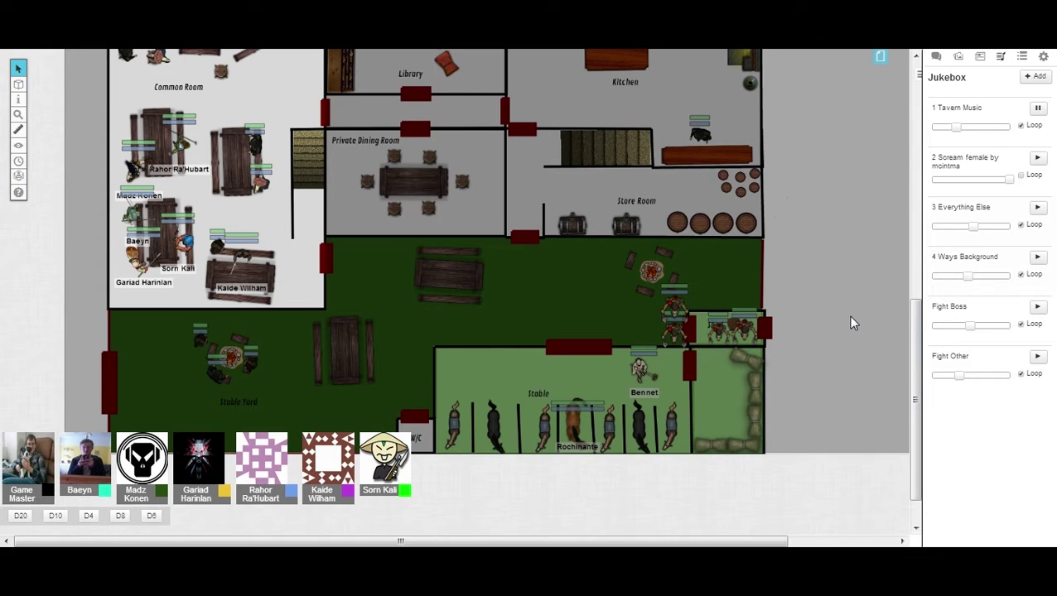
scroll(853, 322, up, 1)
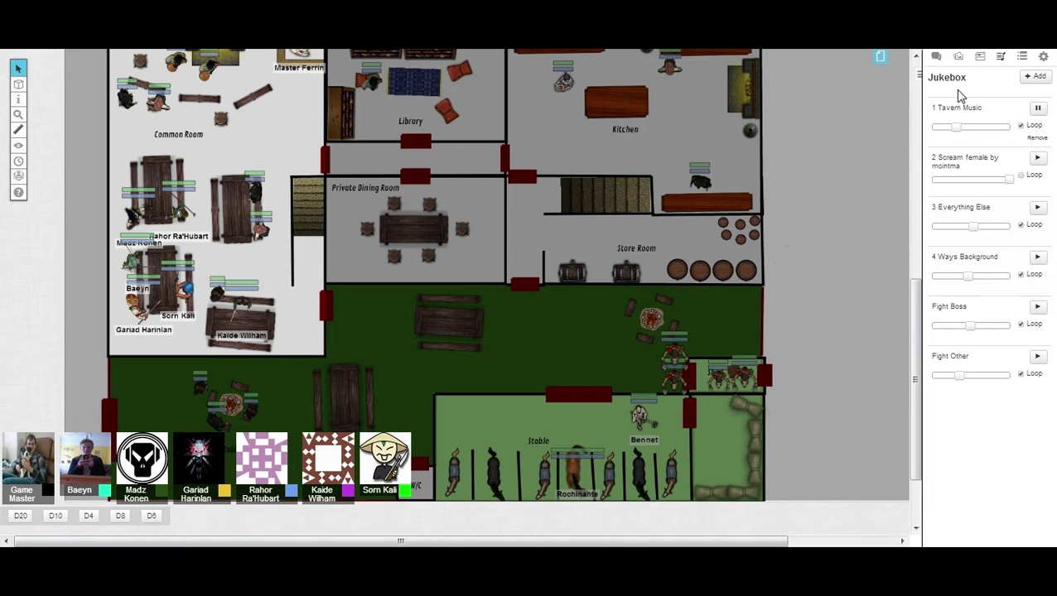
- Switch the sidebar from the Jukebox back to the Chat tab
click(936, 56)
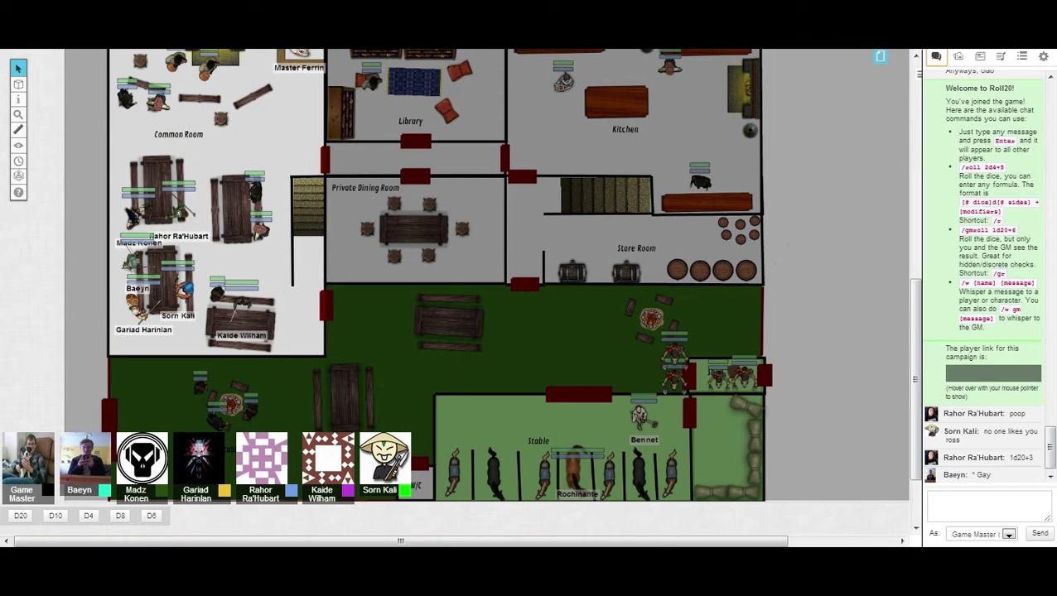
- Focus the chat input box at the bottom of the sidebar
click(986, 504)
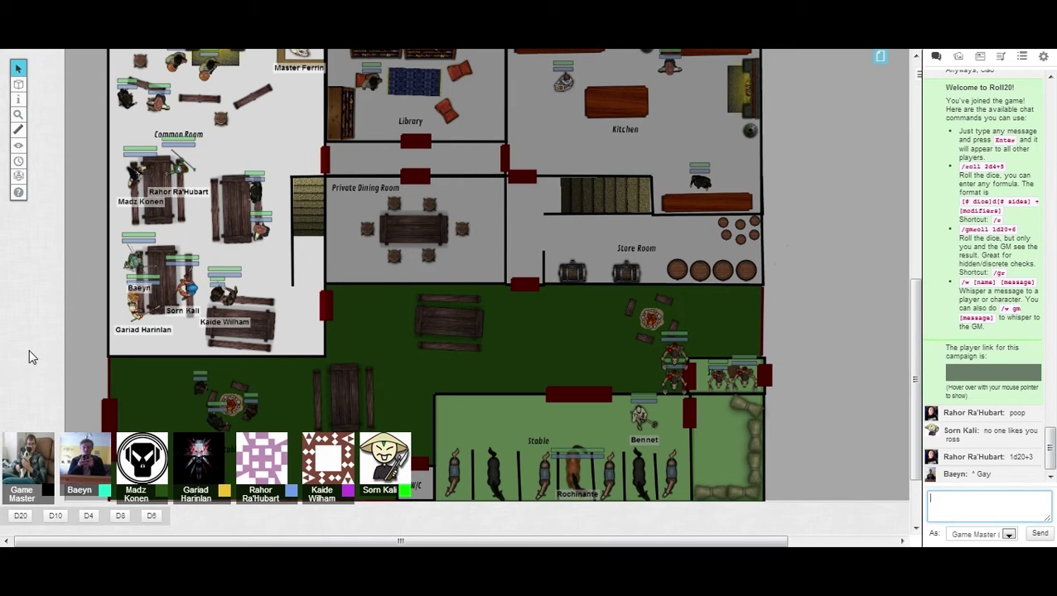
text(L)
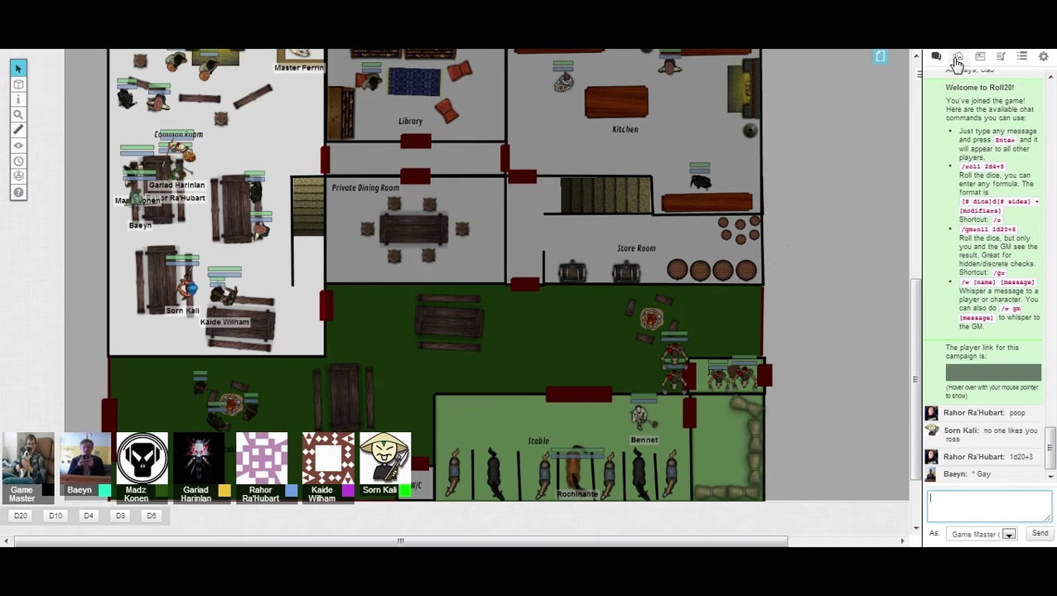
click(1001, 58)
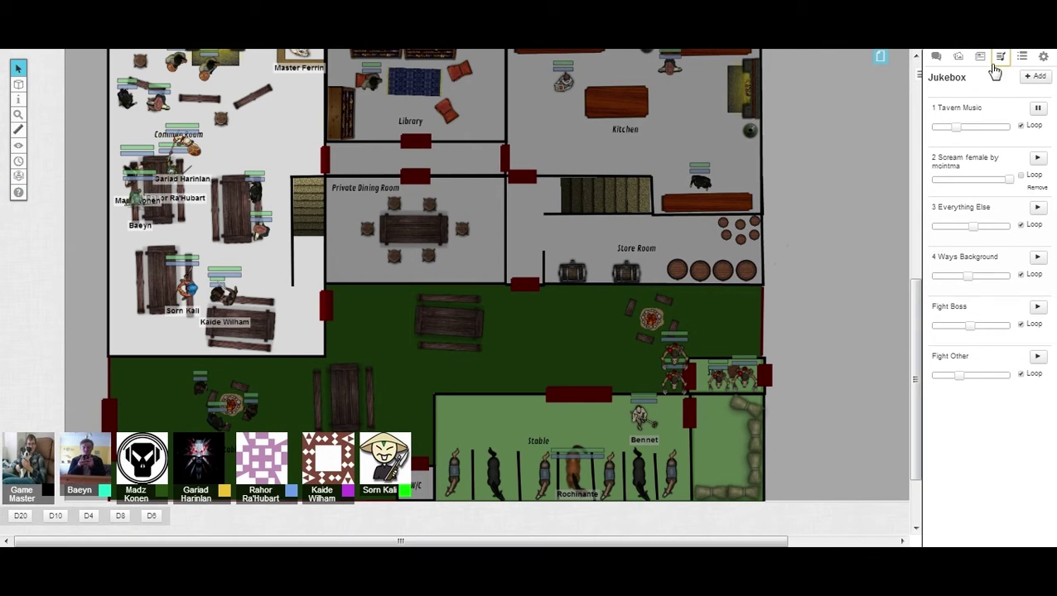
click(938, 57)
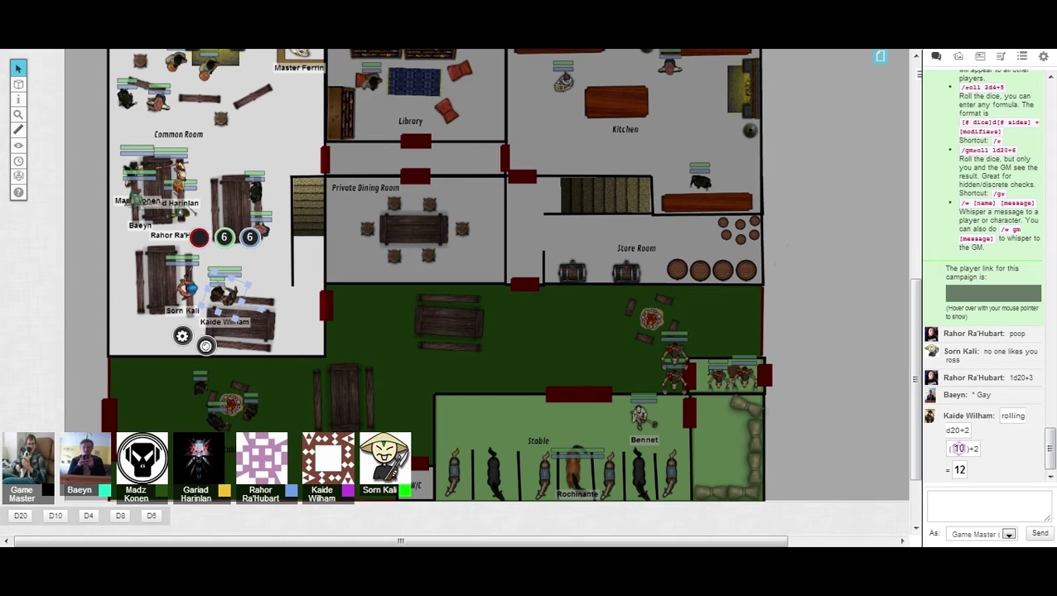
- Nudge Kaide Wilham's token right and move the X-shaped token into the Common Room
click(269, 279)
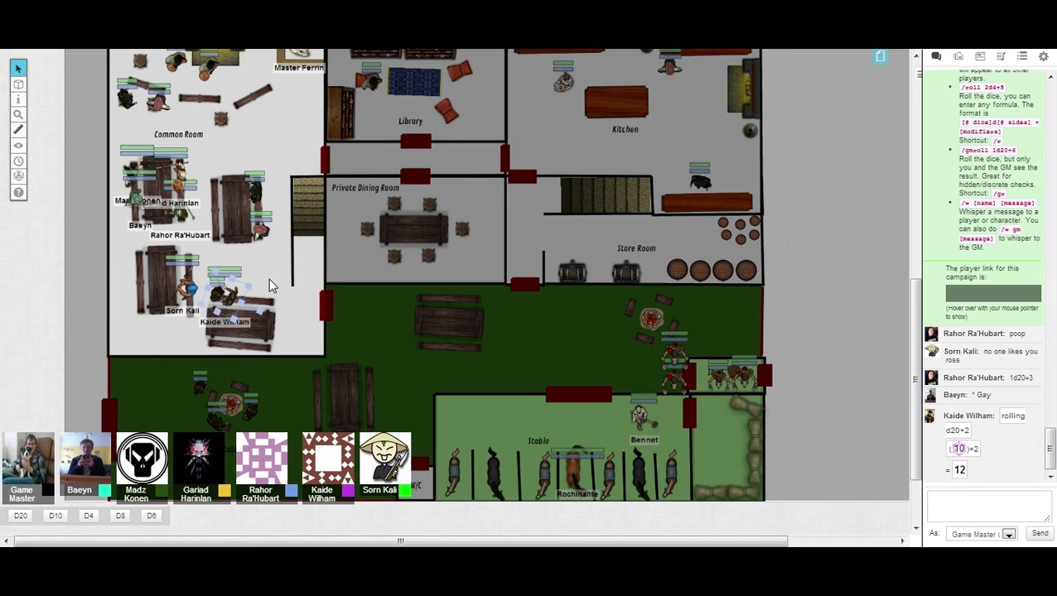
drag(222, 308, 235, 300)
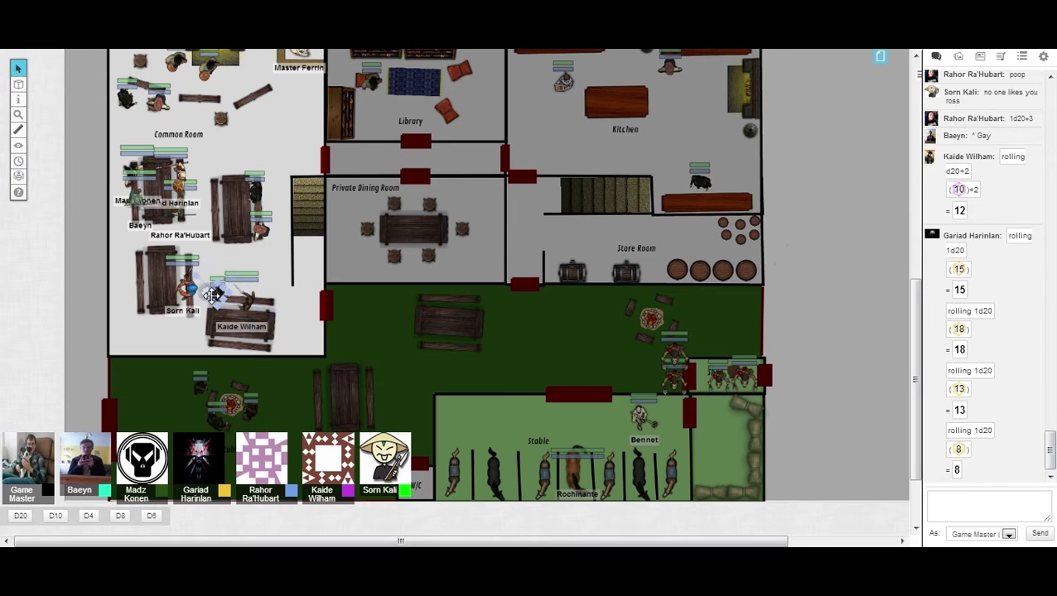
mouse_move(235, 299)
mouse_down()
mouse_move(236, 161)
mouse_move(214, 99)
mouse_up()
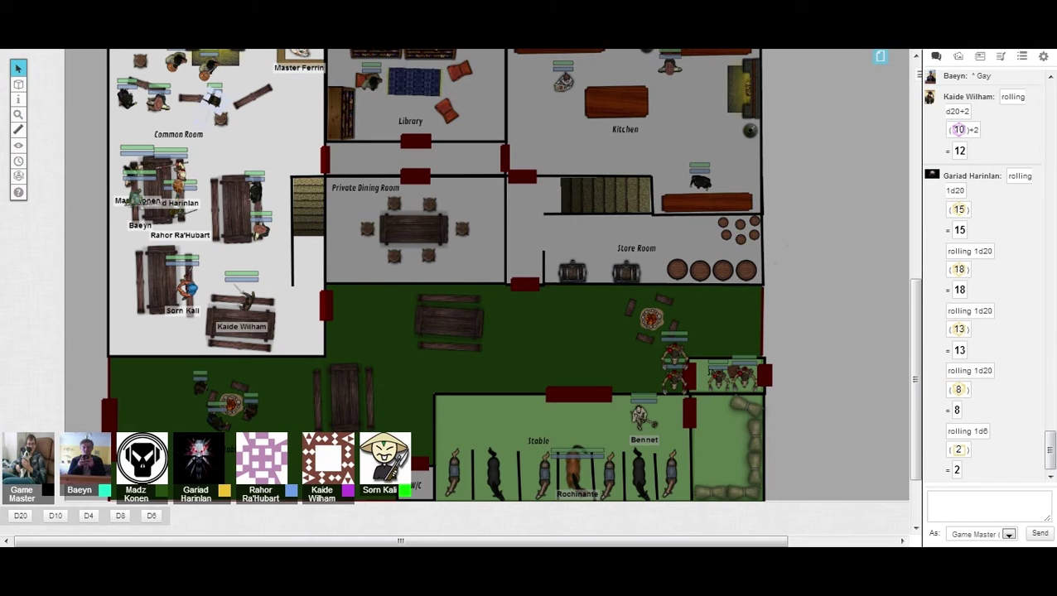
click(279, 130)
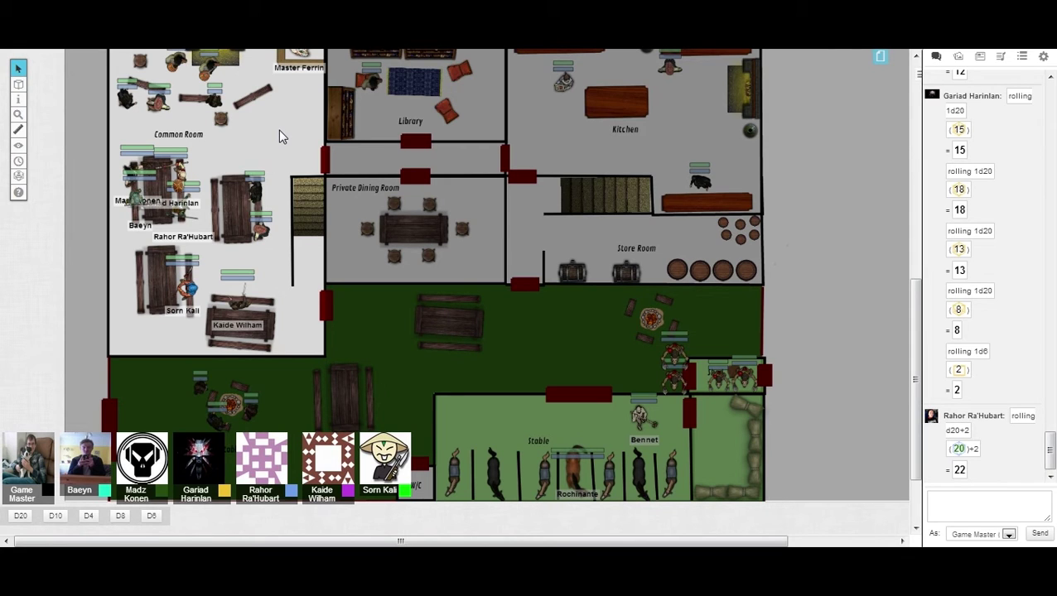
scroll(278, 130, down, 1)
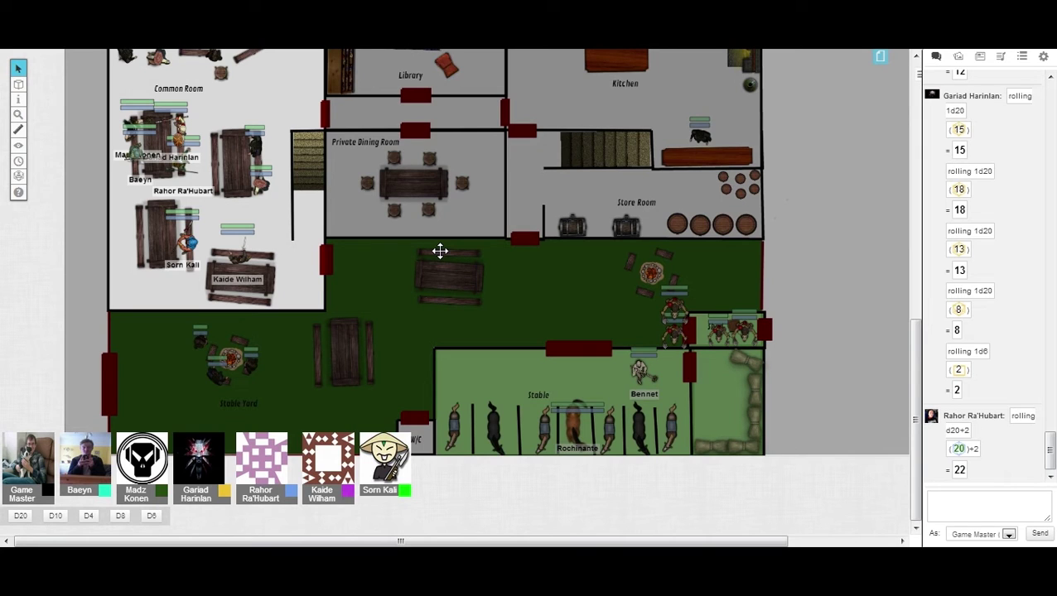
scroll(440, 250, down, 1)
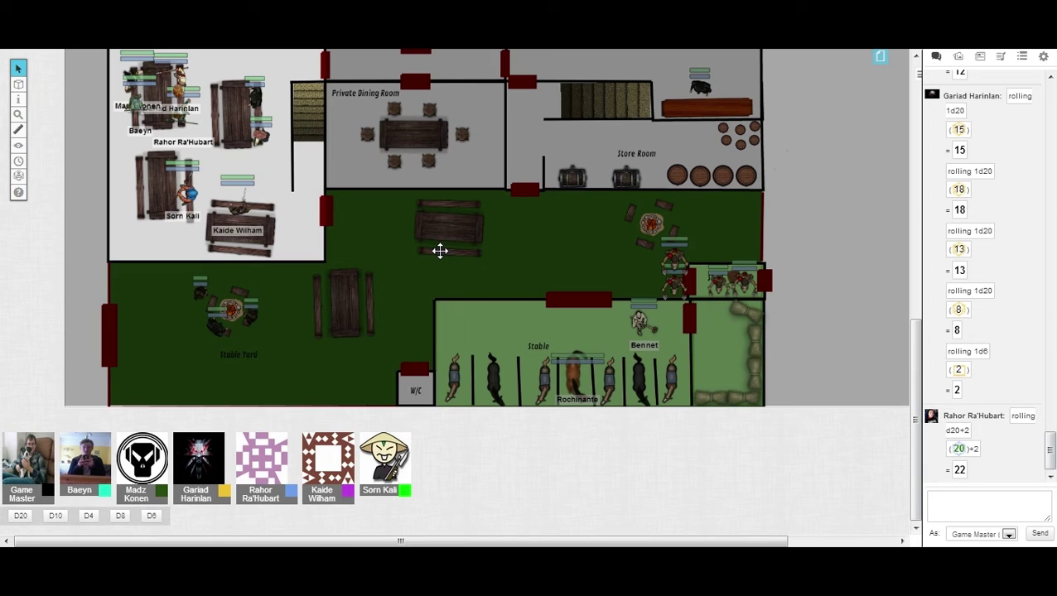
- Use Fog of War Hide Areas to cover the main hall and its east corner
click(18, 130)
click(19, 146)
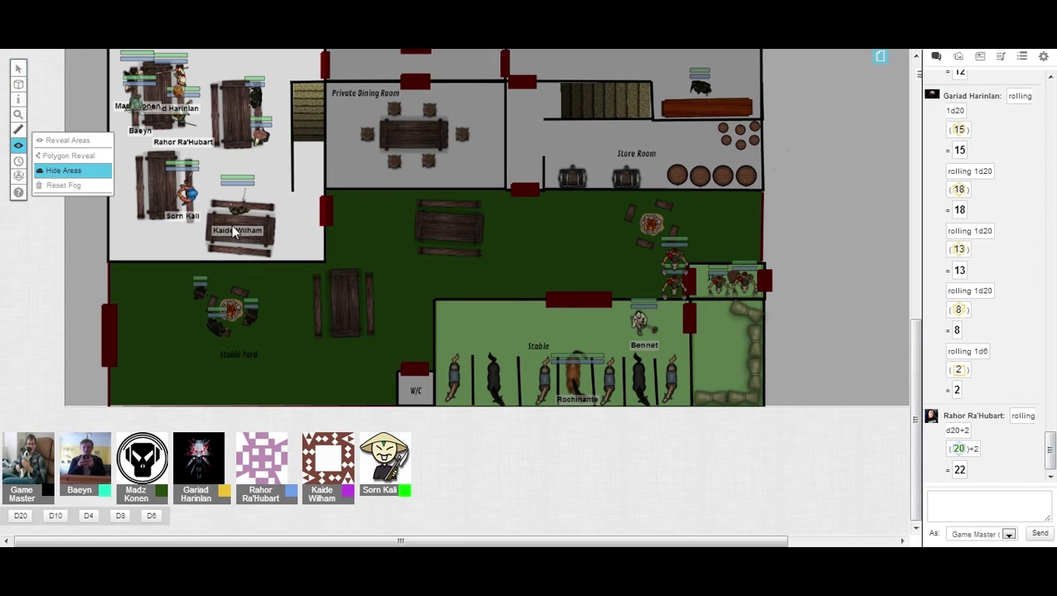
click(63, 169)
drag(323, 189, 688, 304)
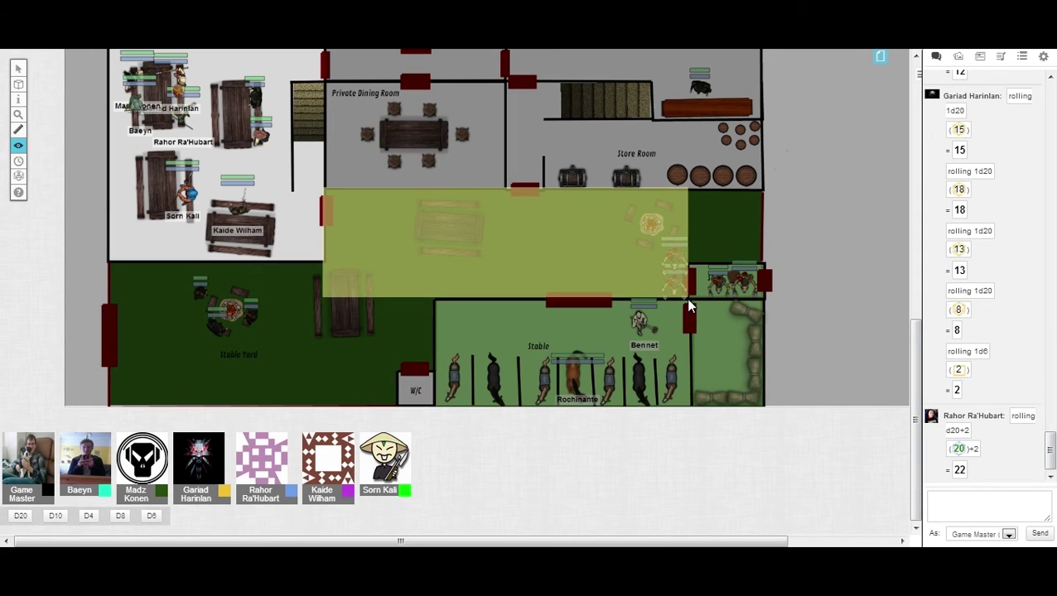
drag(689, 304, 686, 299)
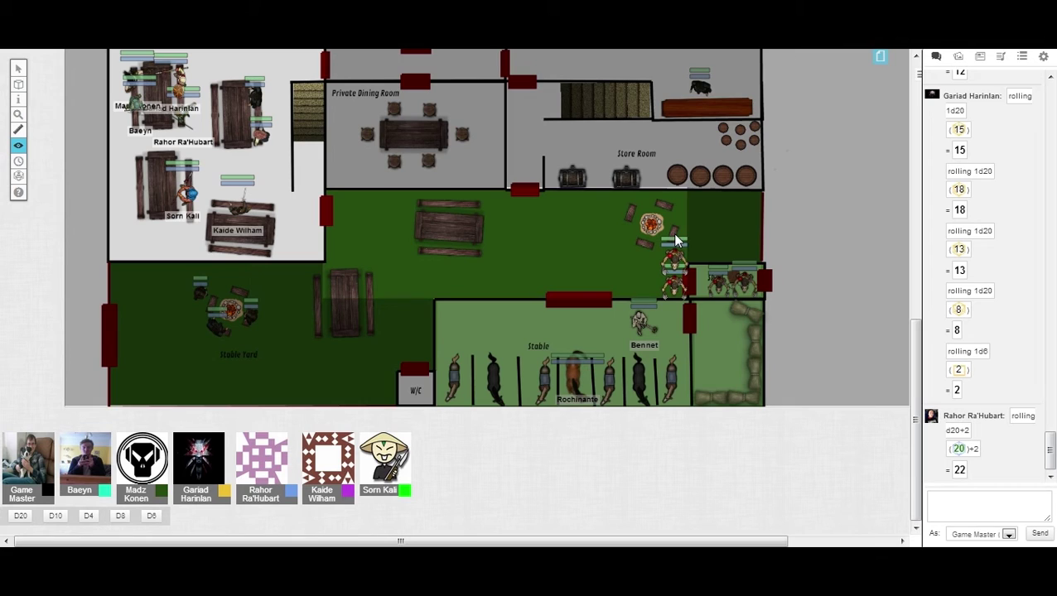
drag(683, 191, 765, 270)
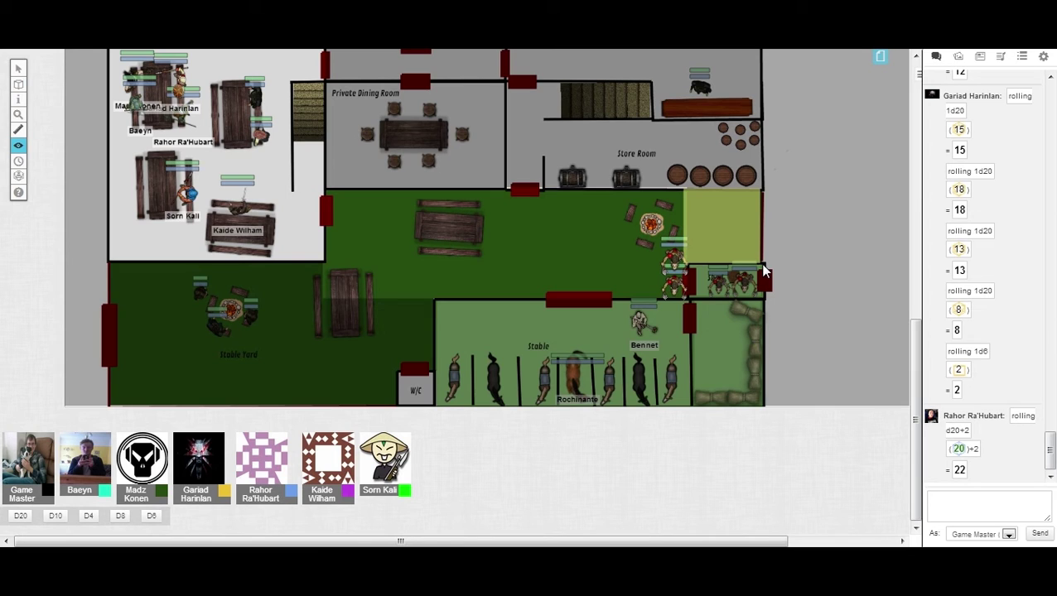
- Fog the Stable Yard and the passage beside the W/C, then open the dice roller
drag(108, 260, 398, 412)
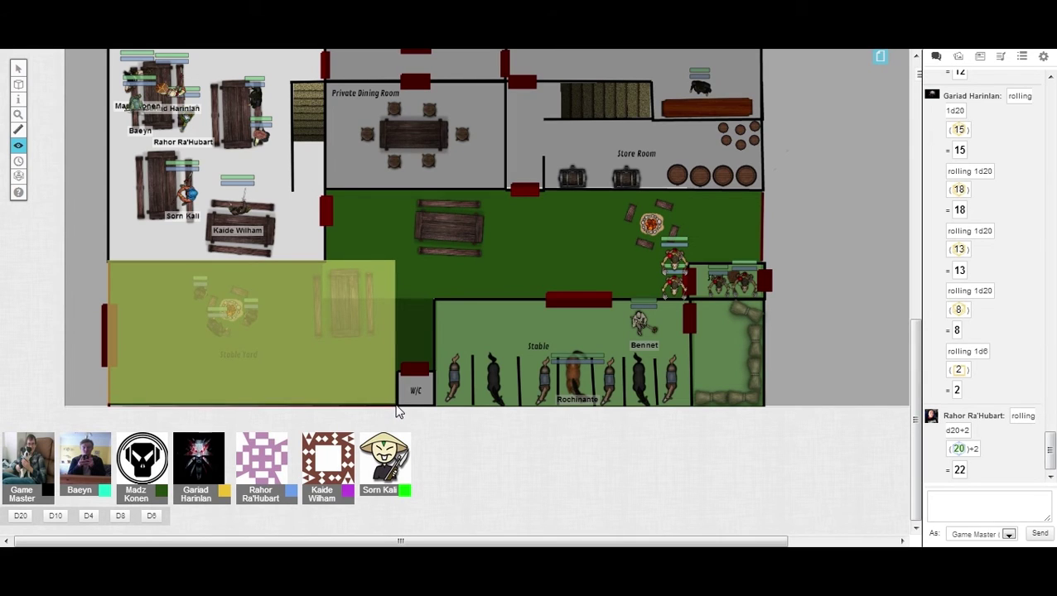
drag(398, 411, 395, 406)
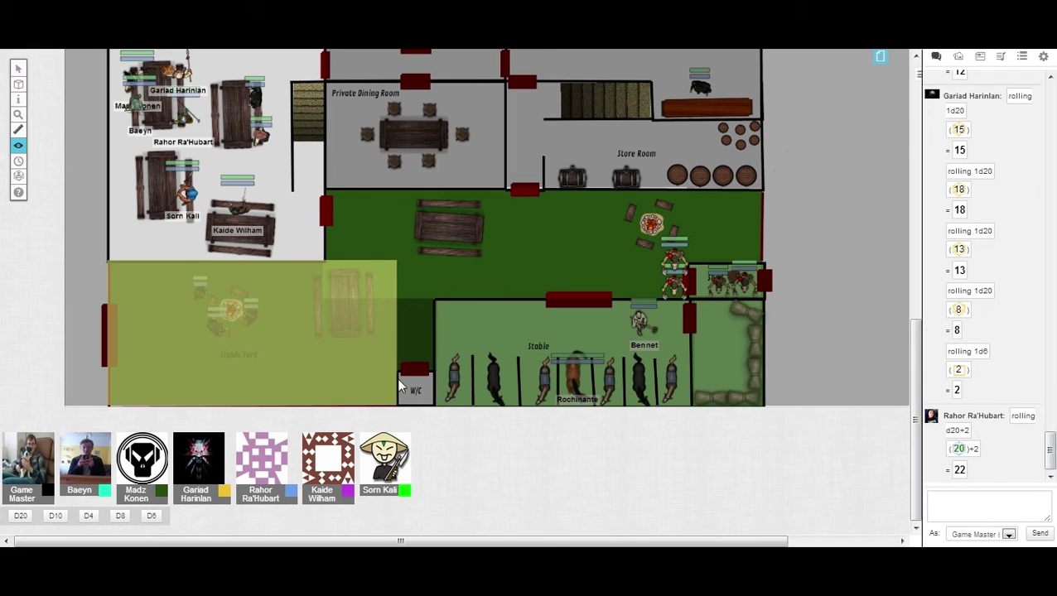
drag(382, 278, 433, 370)
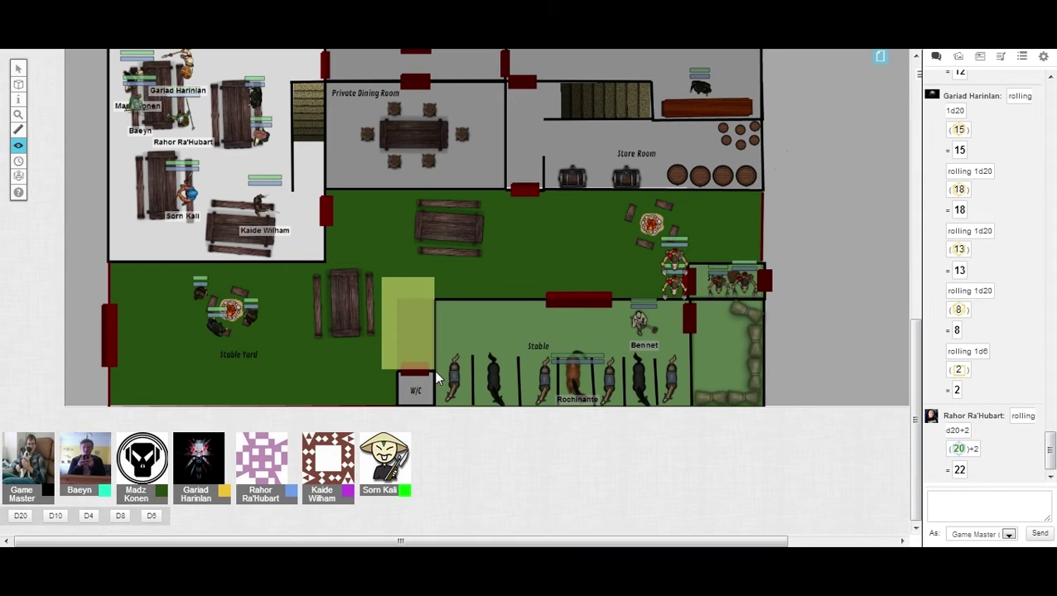
drag(433, 370, 433, 370)
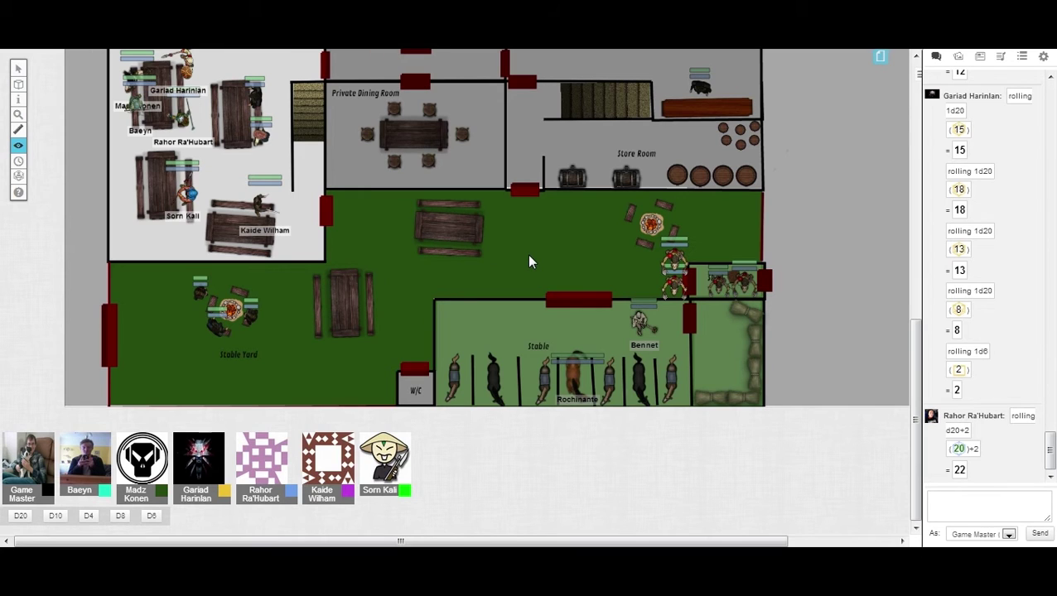
click(19, 180)
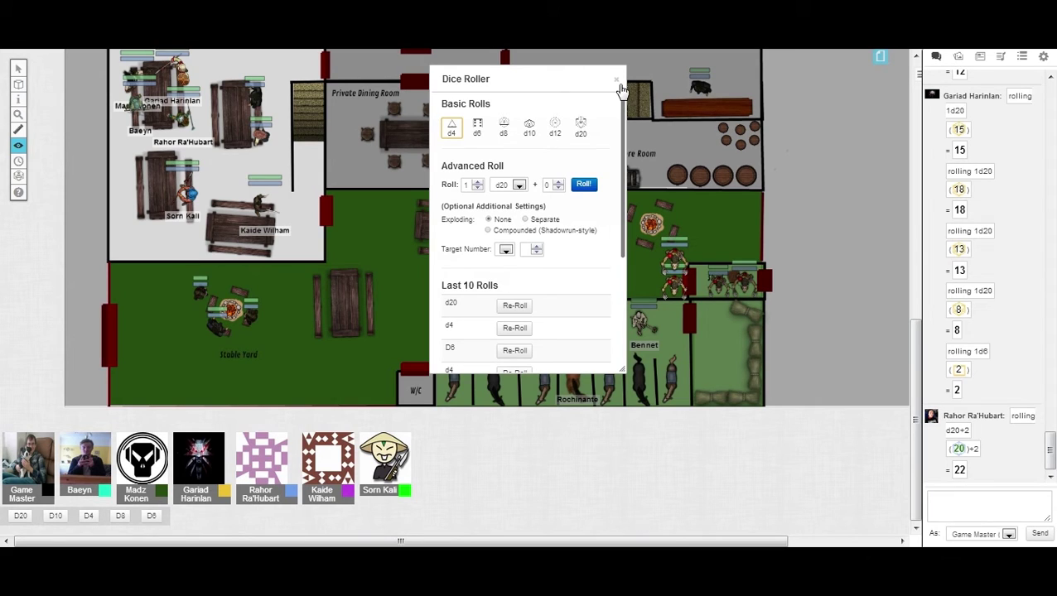
- Close the Dice Roller dialog and open the empty Turn Order tracker
click(19, 193)
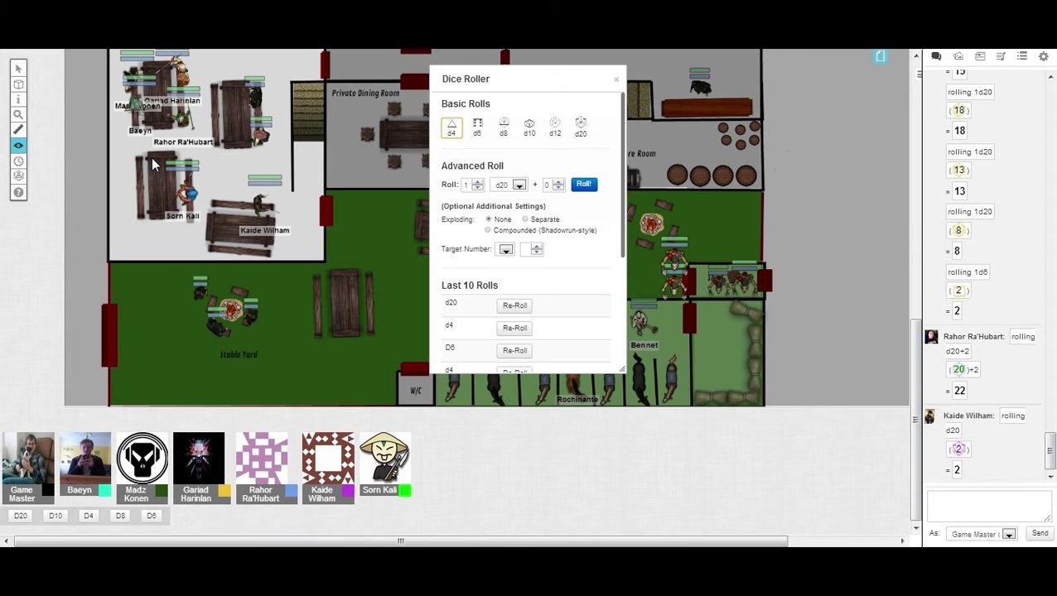
click(18, 184)
click(50, 191)
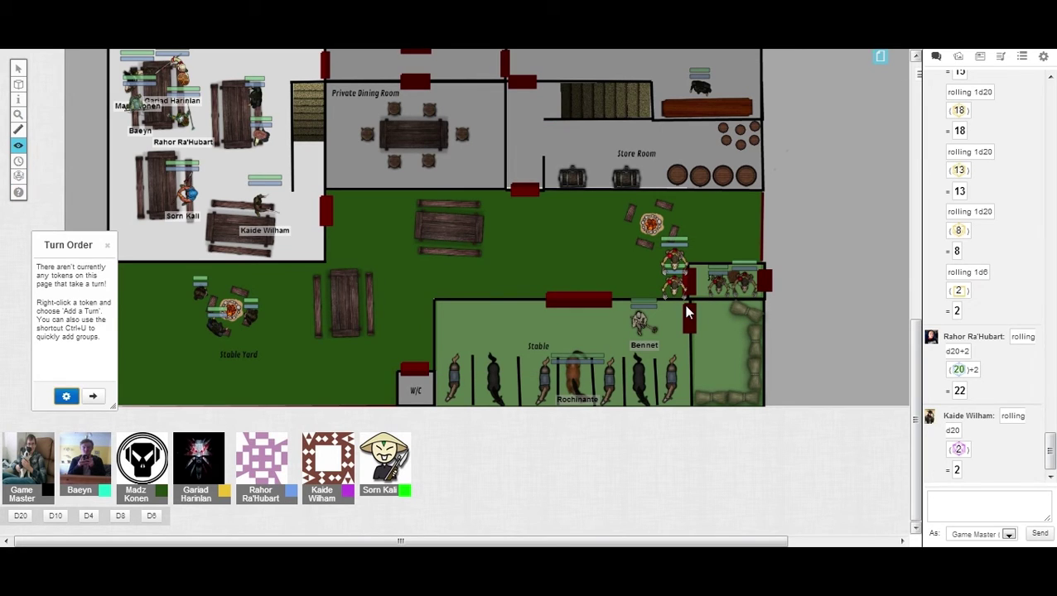
- Try advancing the empty turn order and check its settings
click(93, 396)
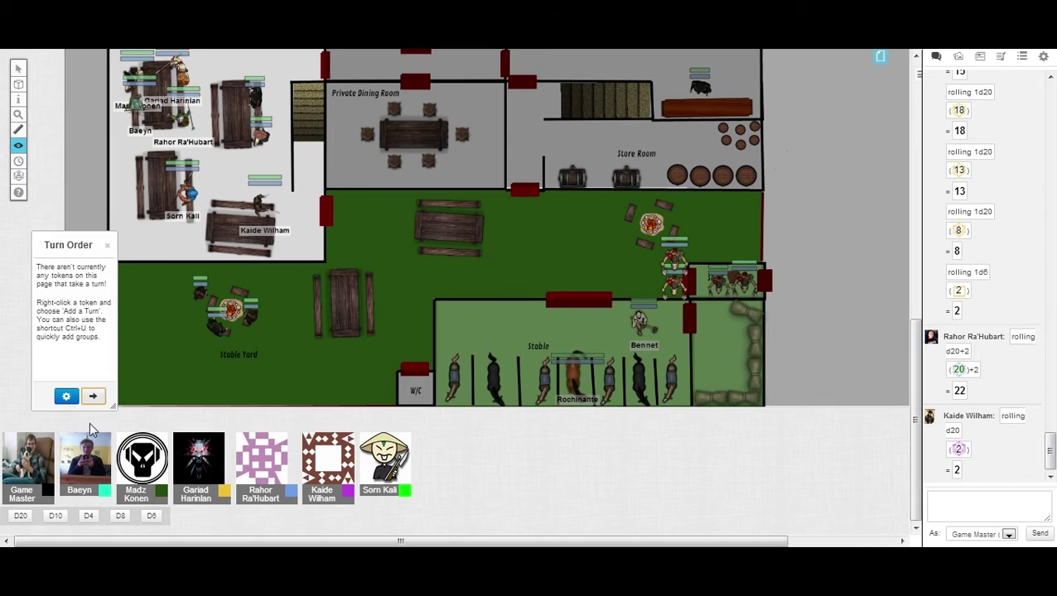
click(66, 396)
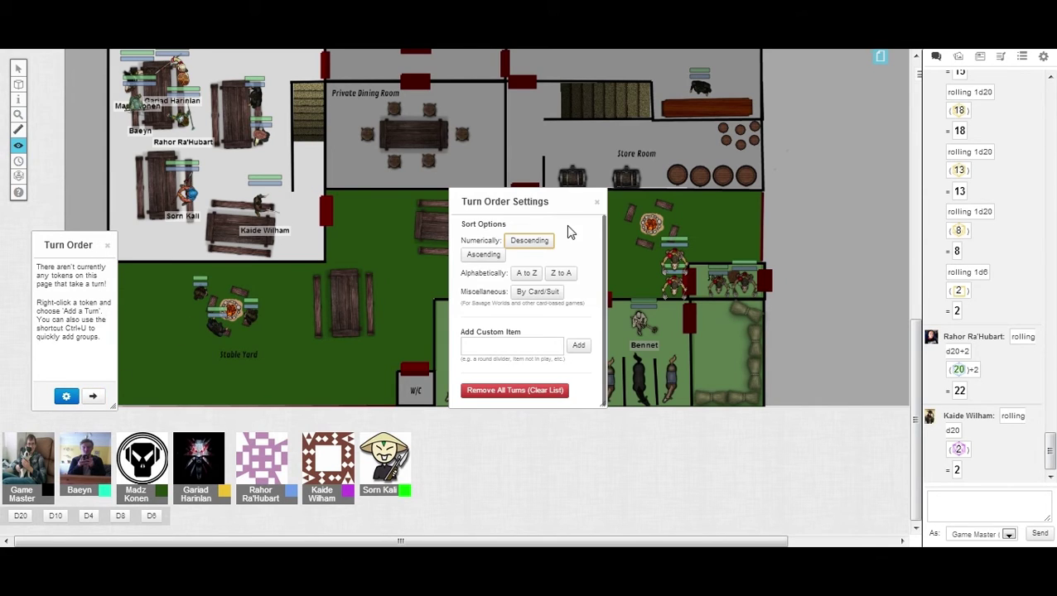
click(596, 202)
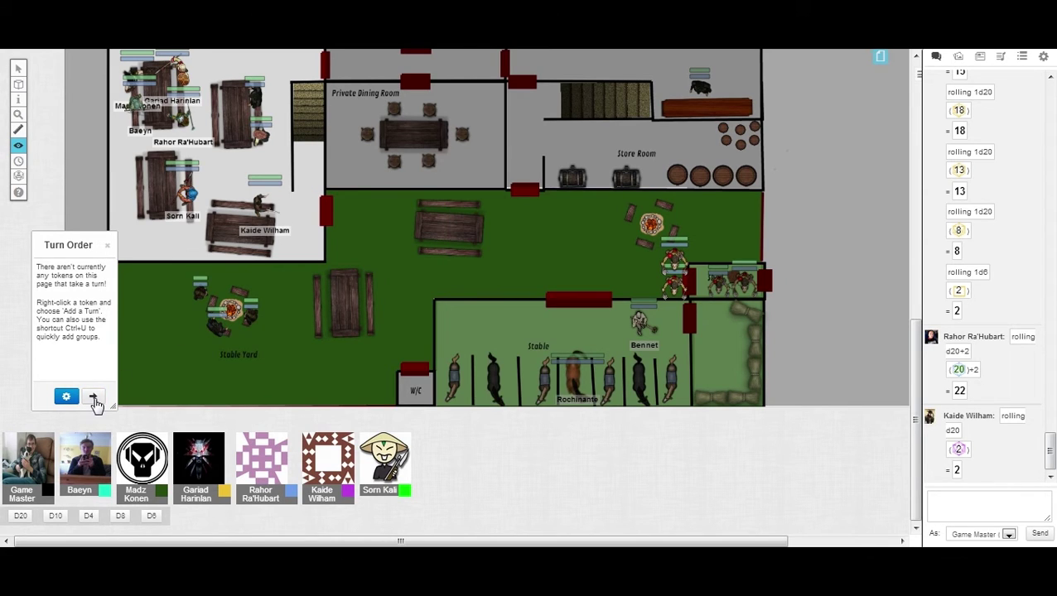
click(93, 397)
- Add Sorn Kali, Rahor Ra'Hubart, Baeyn, Gariad Harinlan and Madz Konen to the turn order
right_click(184, 189)
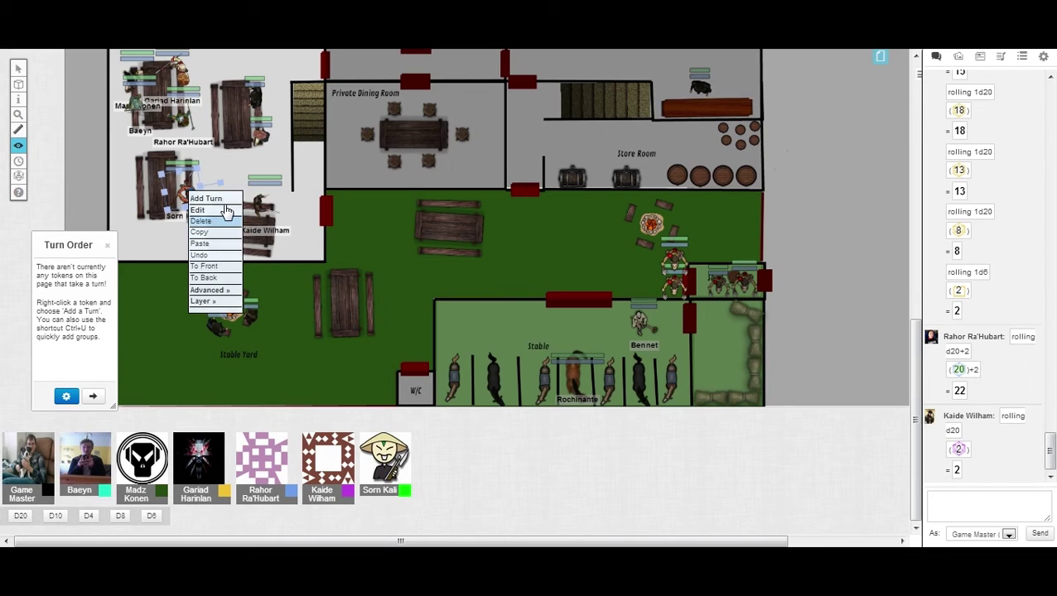
click(208, 199)
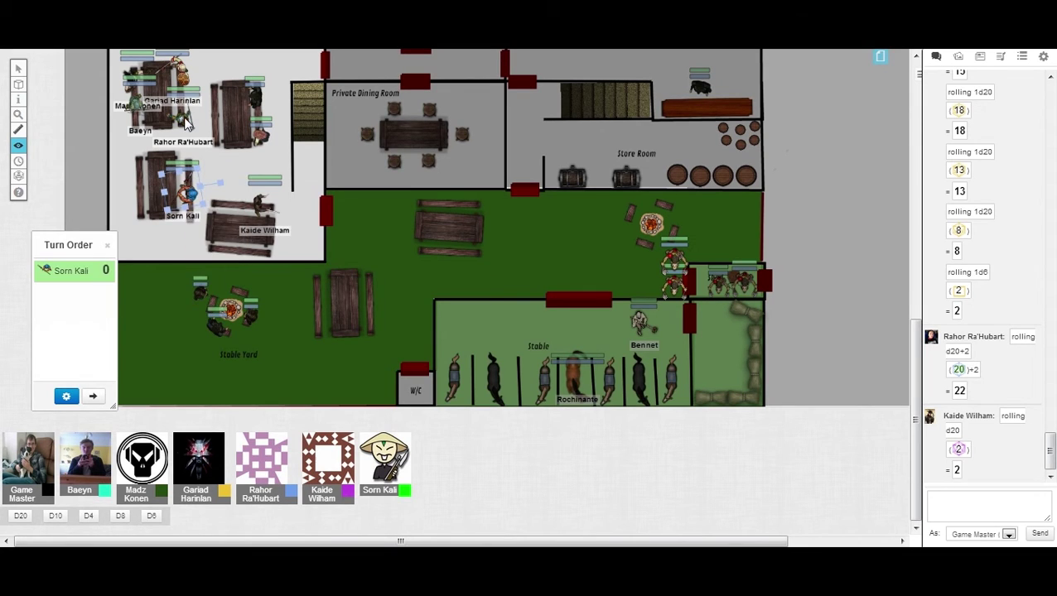
right_click(188, 124)
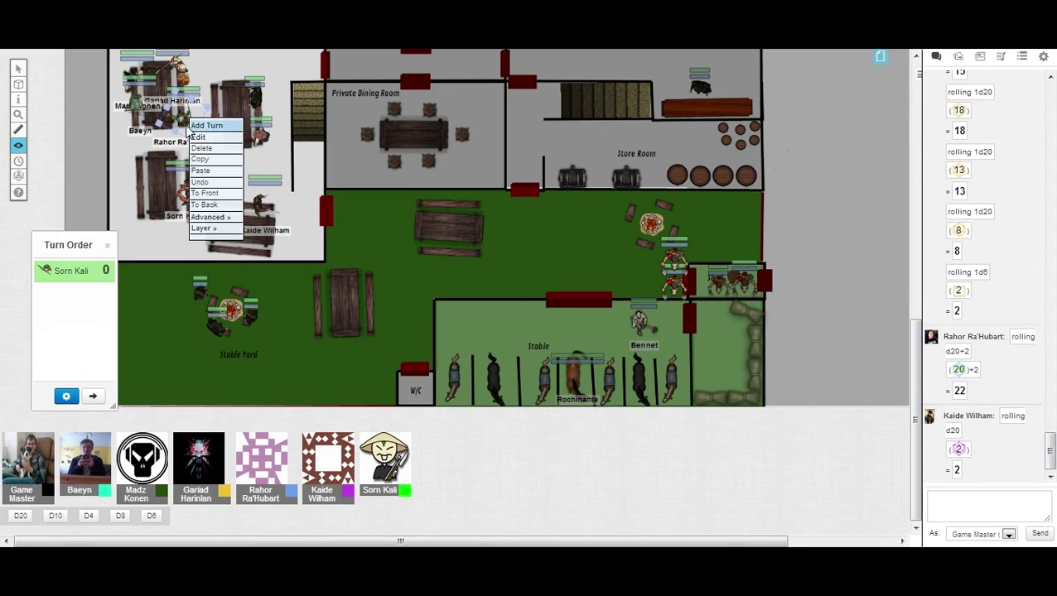
right_click(135, 105)
click(161, 121)
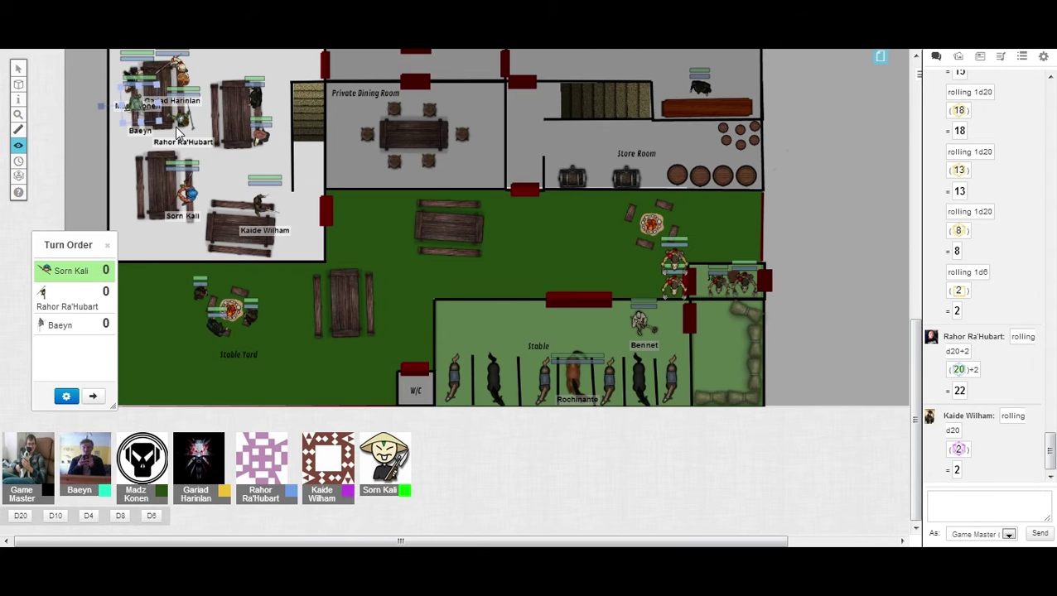
scroll(179, 133, up, 3)
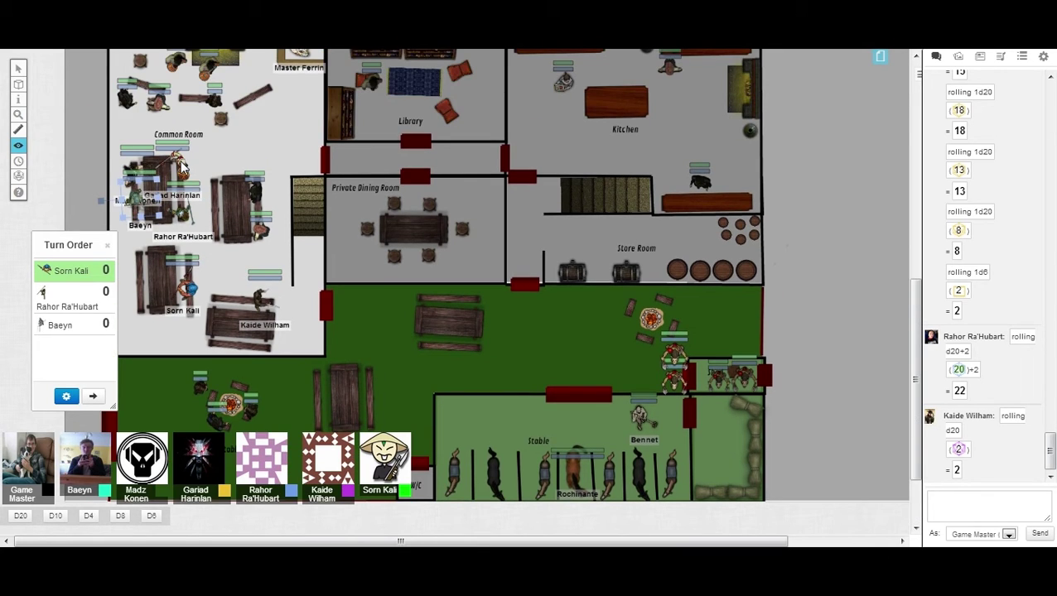
right_click(184, 162)
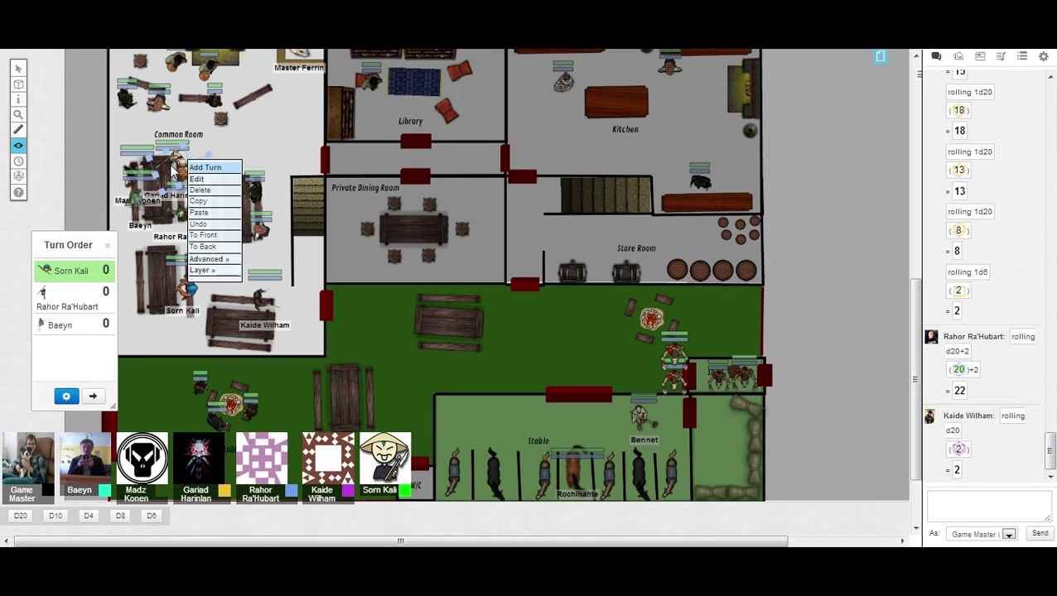
click(205, 167)
right_click(136, 175)
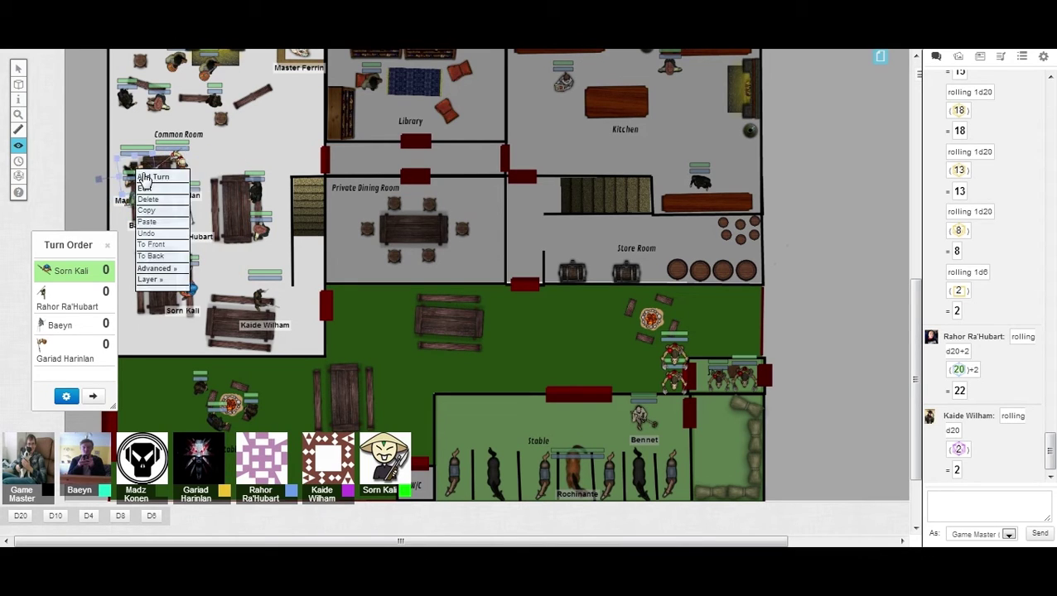
click(149, 179)
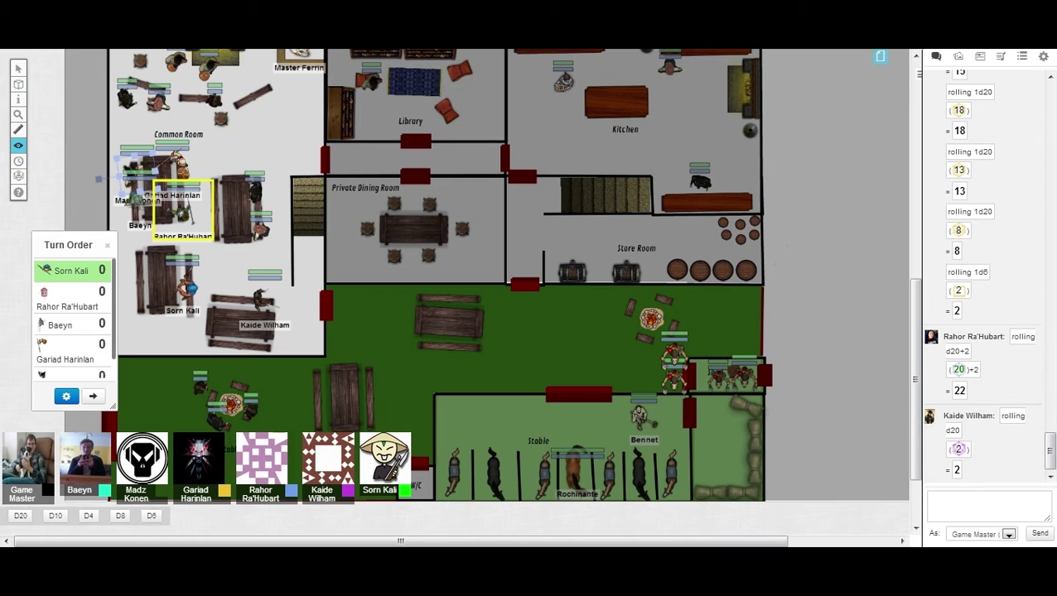
drag(113, 280, 112, 289)
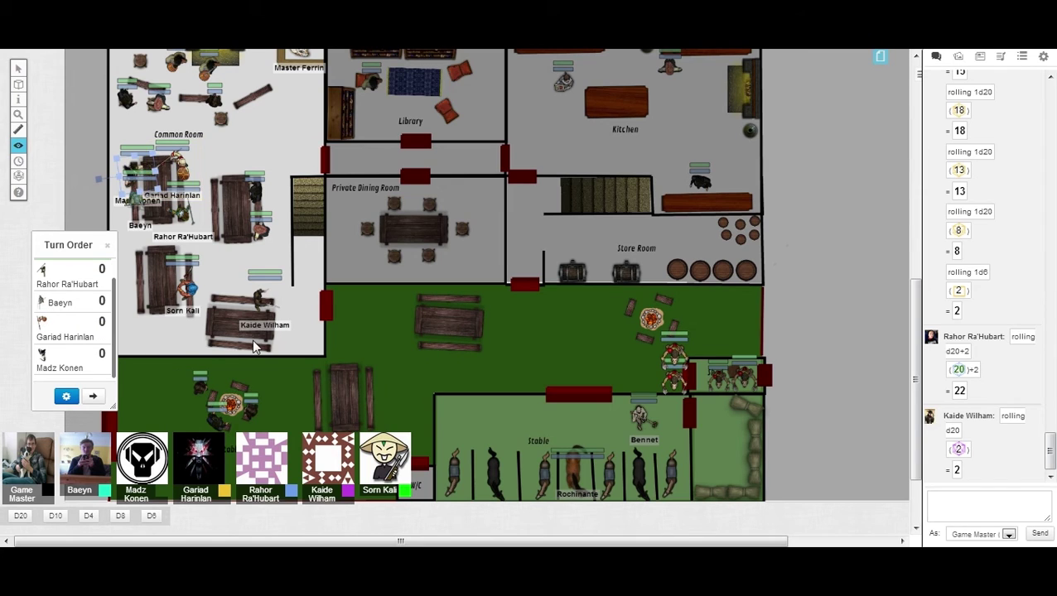
- Add Kaide Wilham and the Trolloc by the stable door to the turn order
right_click(262, 308)
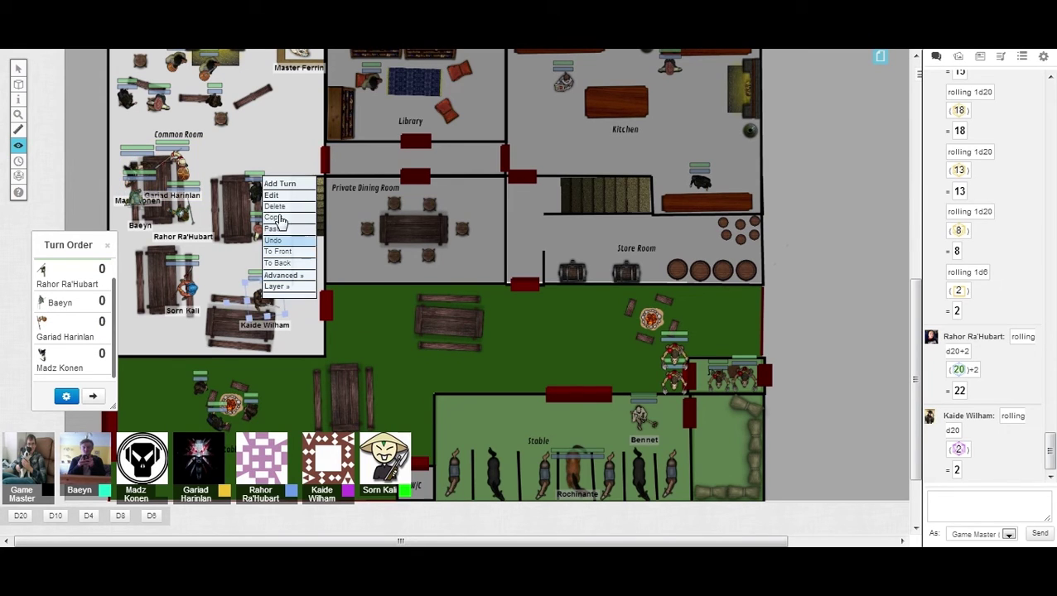
click(280, 184)
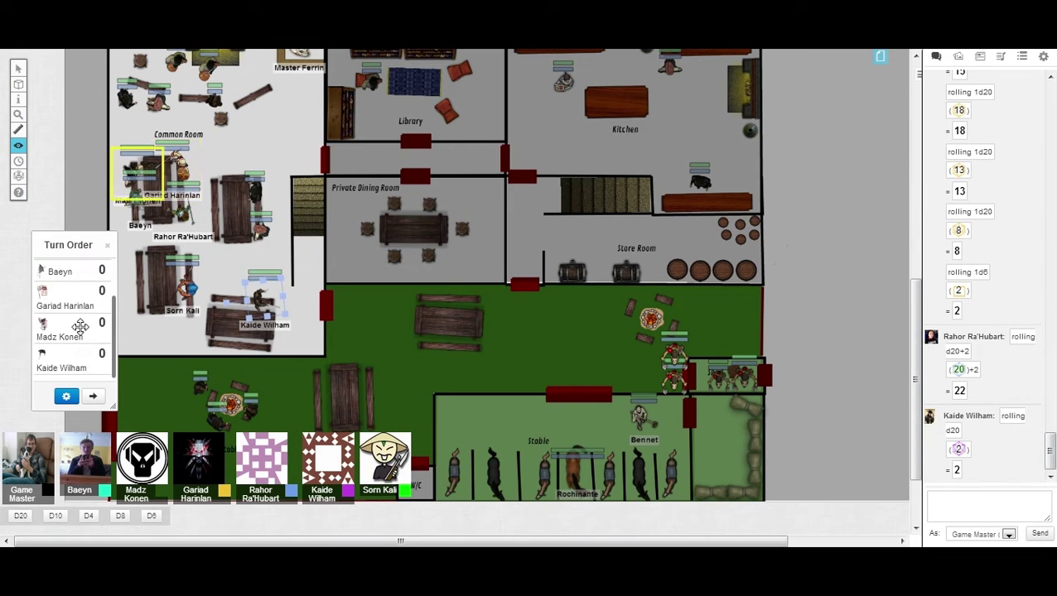
right_click(675, 356)
click(661, 367)
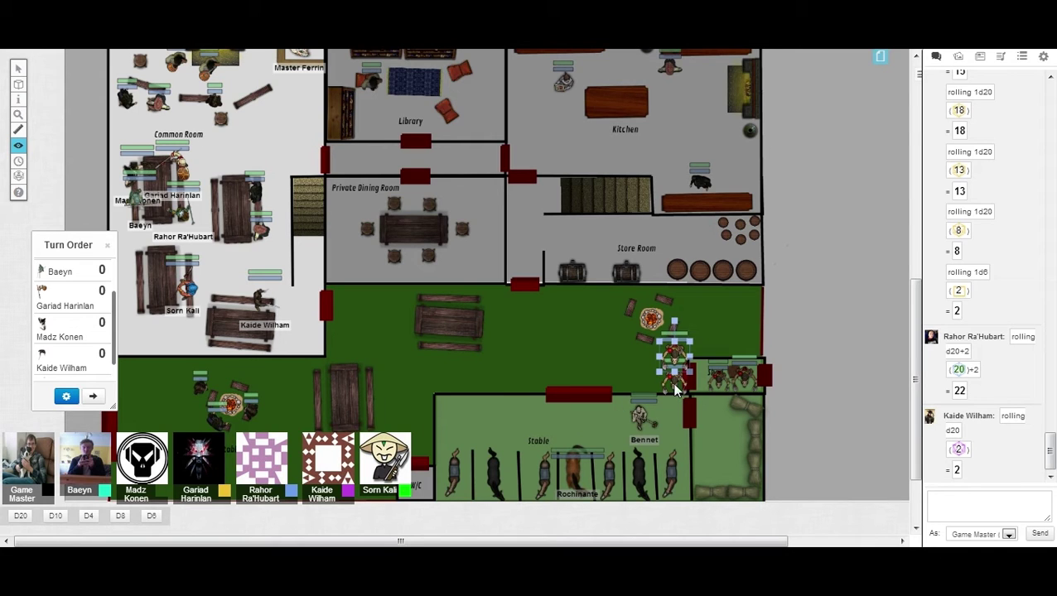
right_click(675, 377)
click(702, 270)
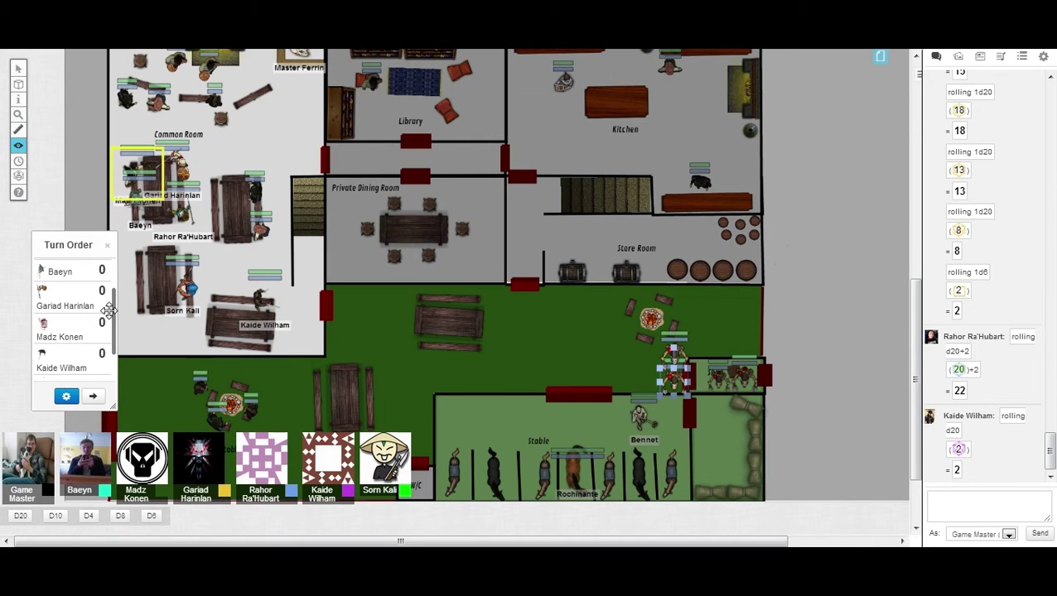
click(89, 270)
- Enter initiatives Sorn Kali 3, Rahor Ra'Hubart 19, Baeyn 17, and clear Gariad's 0
click(100, 271)
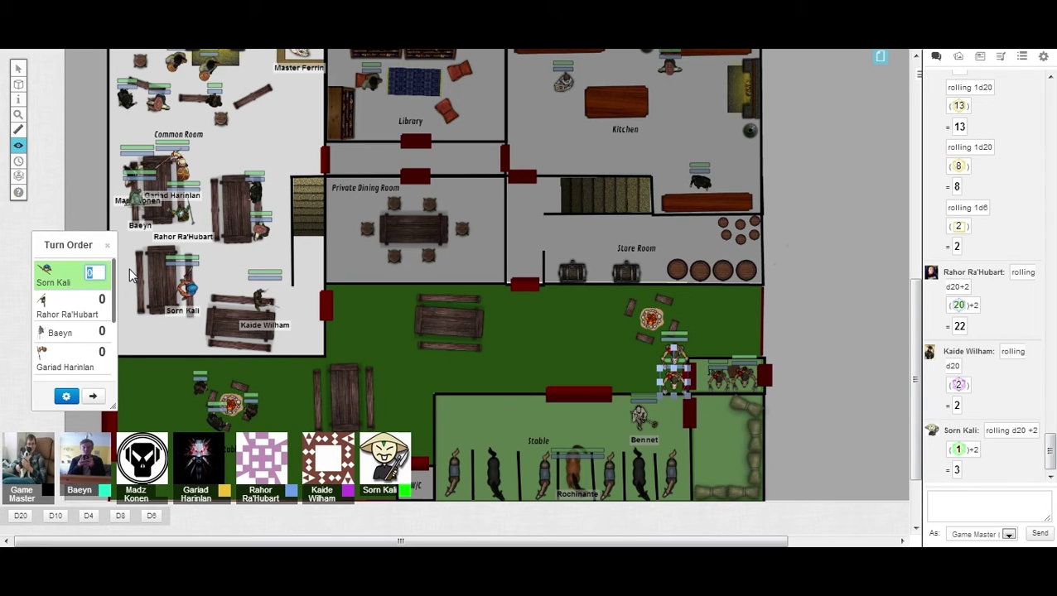
text(3)
key(Tab)
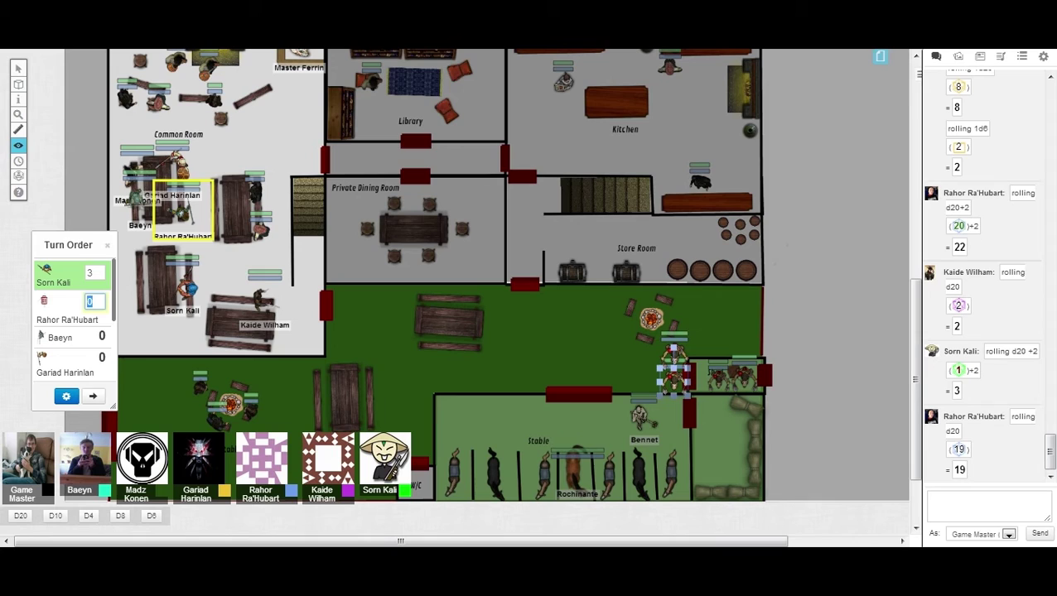
text(19)
key(Tab)
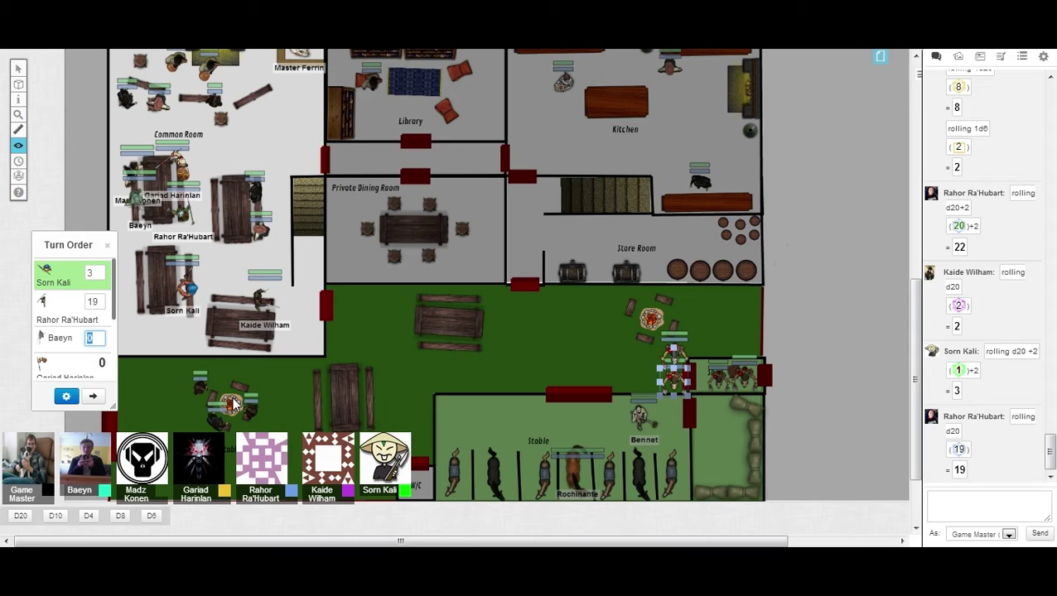
text(1)
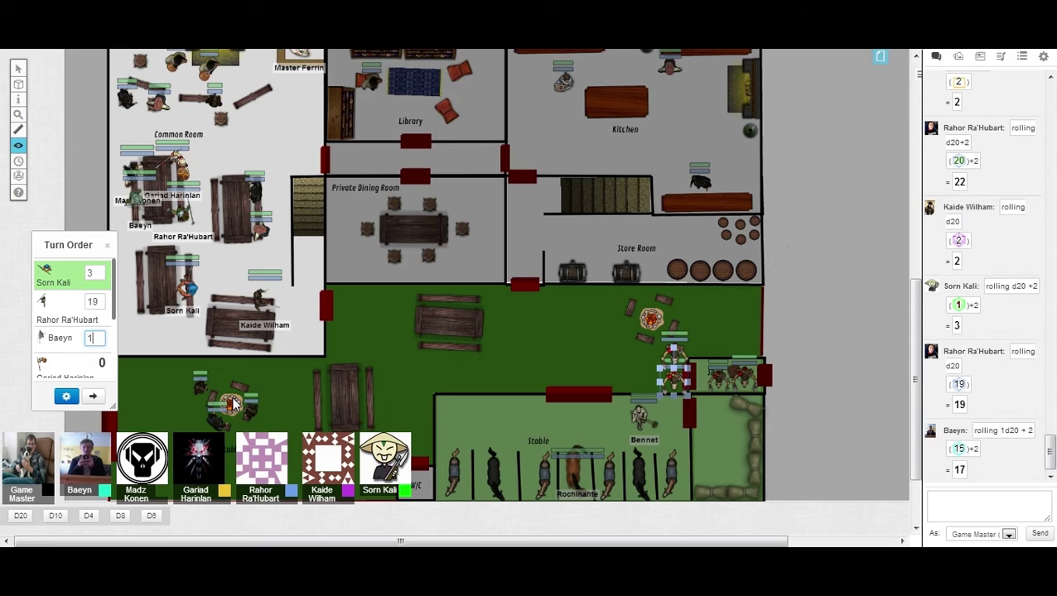
text(7)
key(Tab)
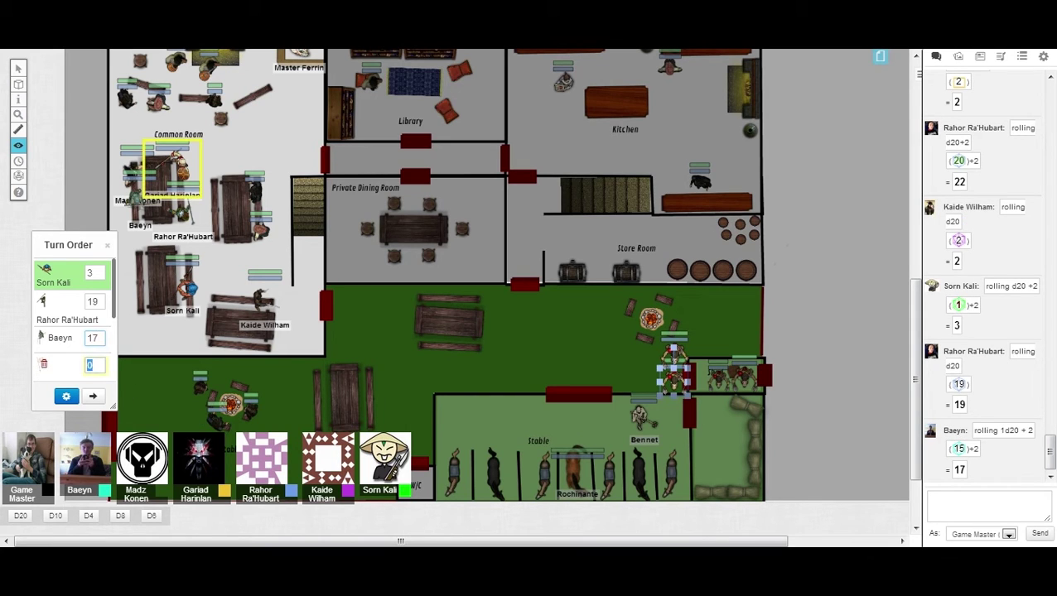
scroll(74, 331, down, 2)
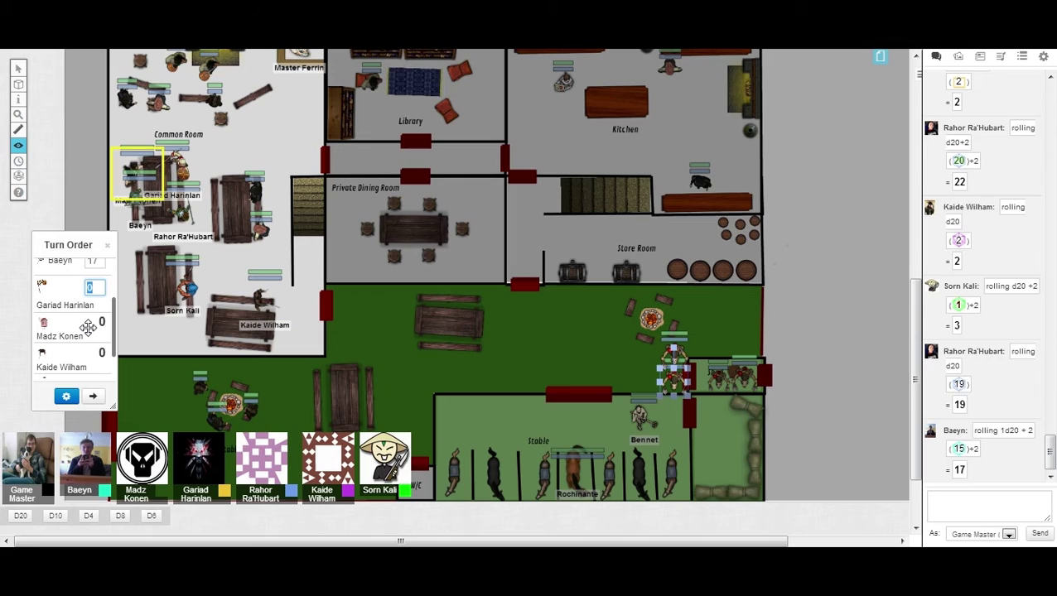
key(BackSpace)
click(18, 114)
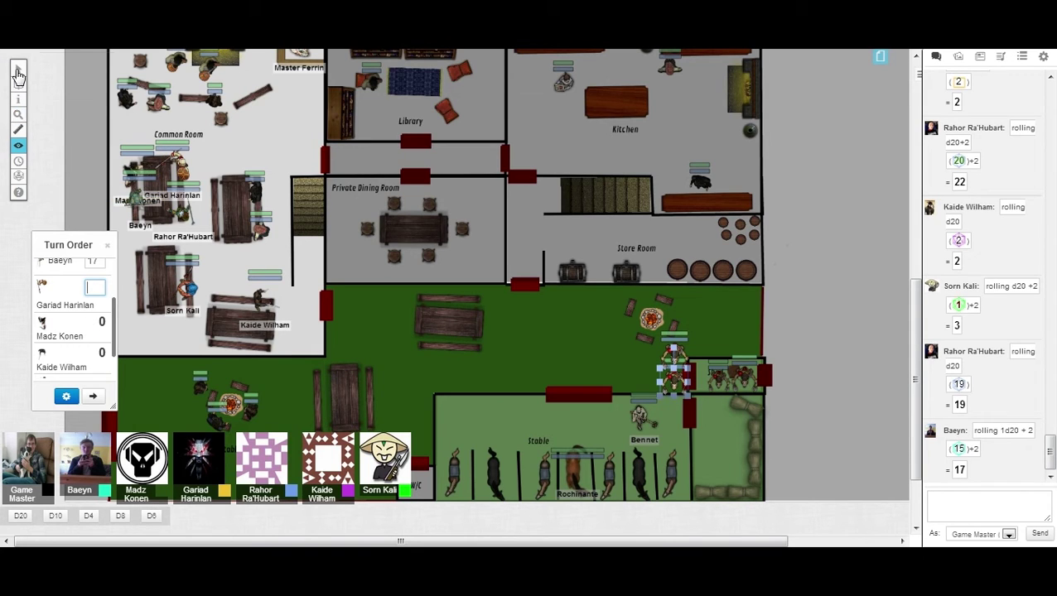
- Switch to the Objects & Tokens layer and select Gariad Harinlan's token
click(19, 69)
click(18, 83)
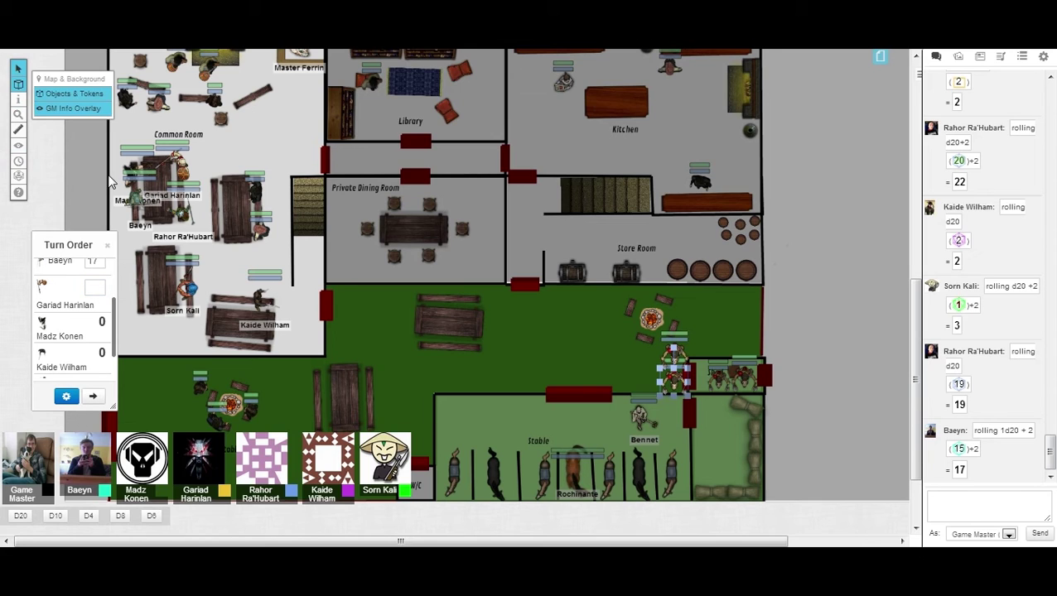
click(73, 108)
click(139, 174)
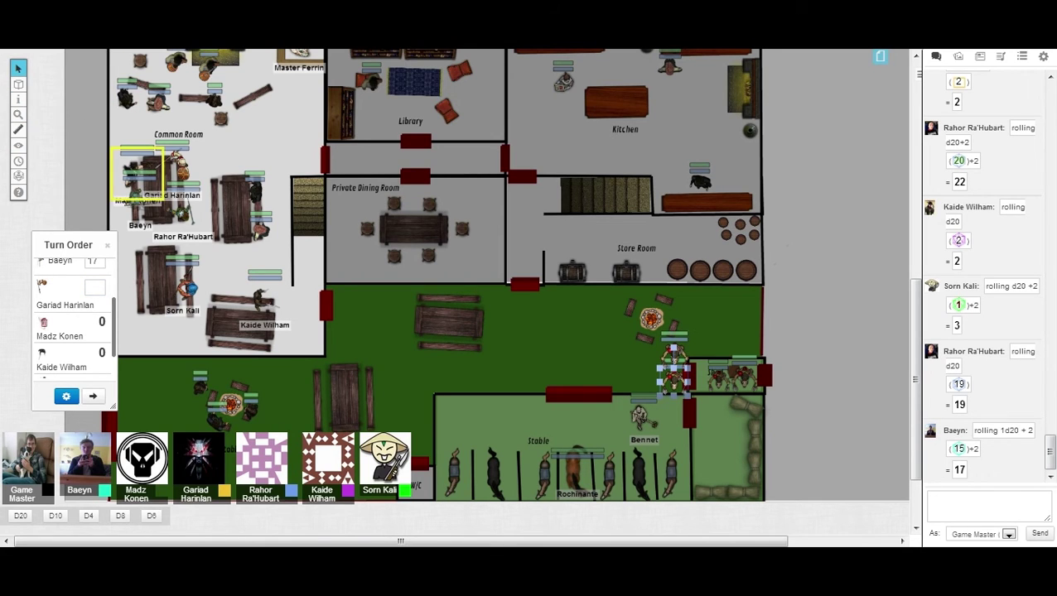
click(173, 170)
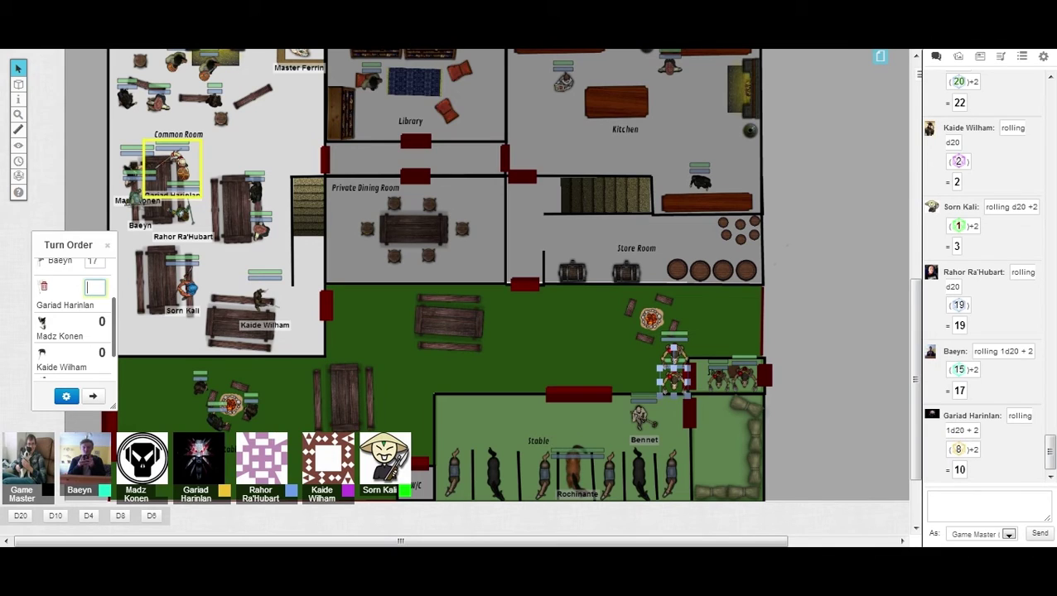
text(10)
- Enter initiatives 10 for Gariad Harinlan, 6 for Madz Konen and 3 for Kaide Wilham
key(Tab)
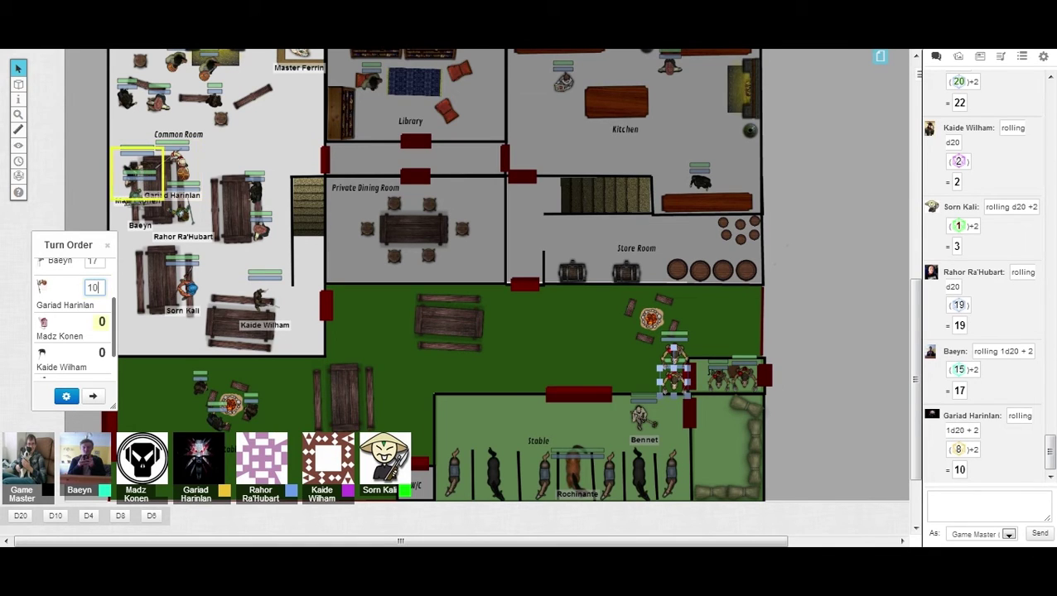
click(130, 363)
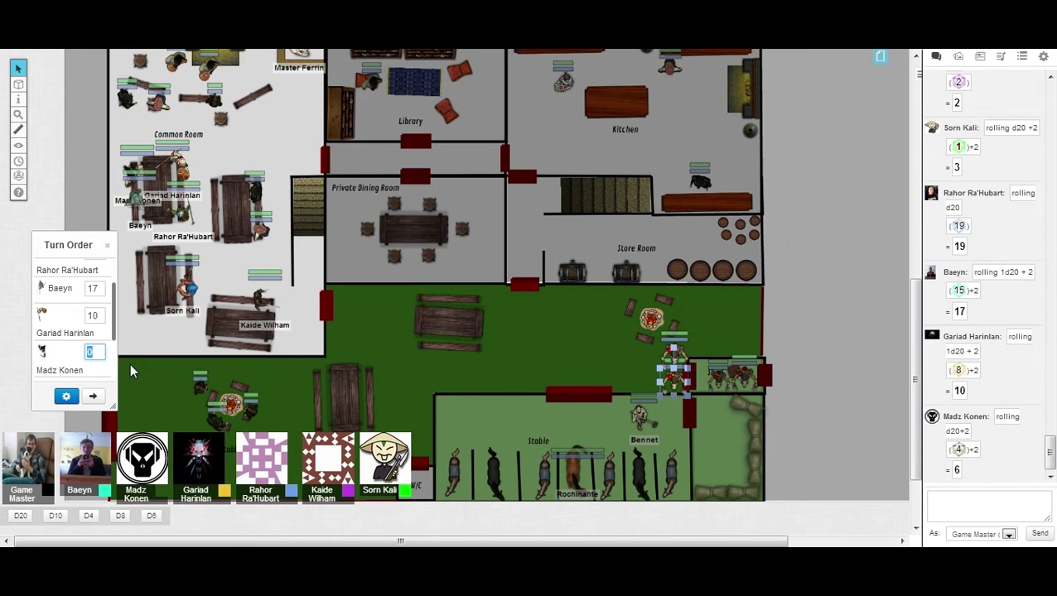
text(6)
key(Tab)
click(101, 311)
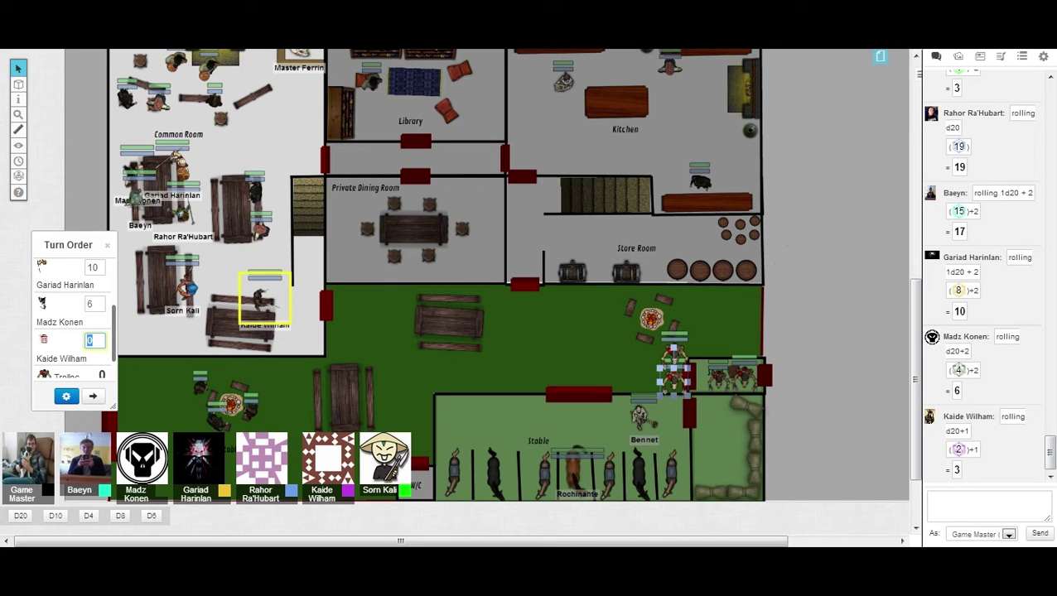
text(3)
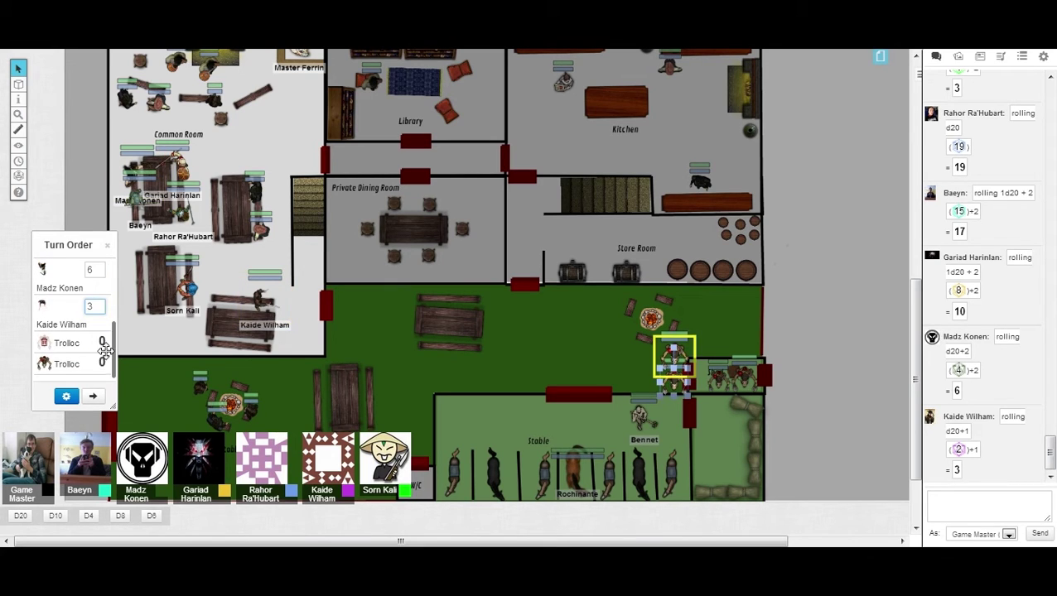
key(Return)
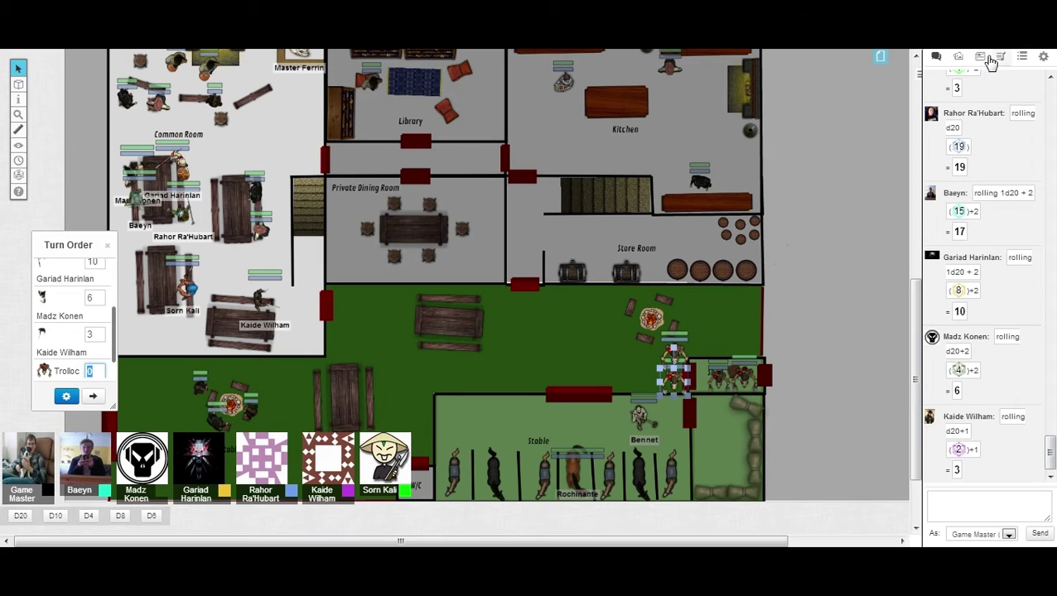
click(981, 56)
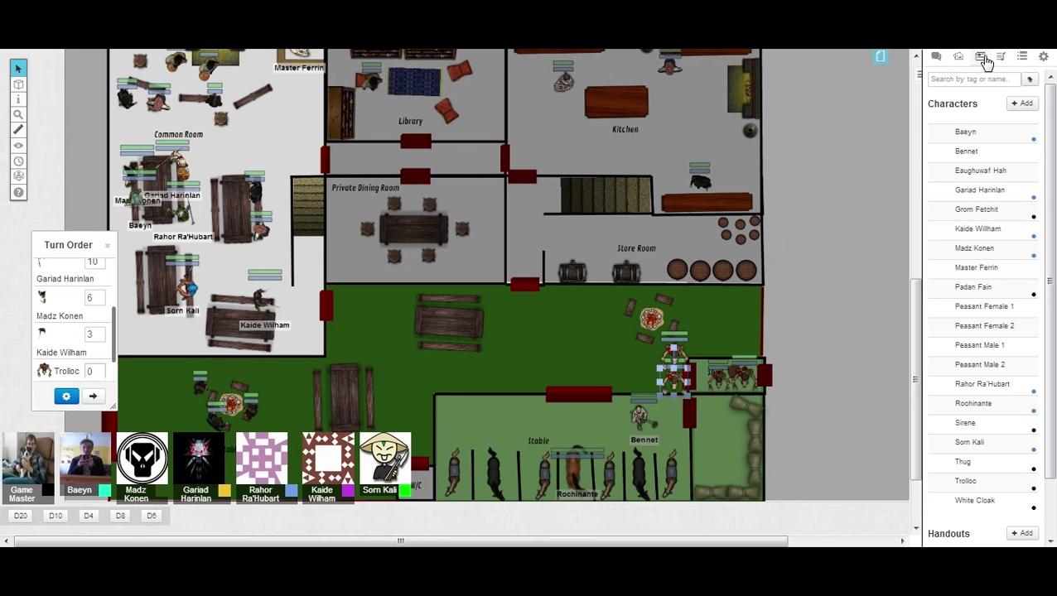
- Open the Trolloc character sheet, shrink it and move it near the top
click(994, 482)
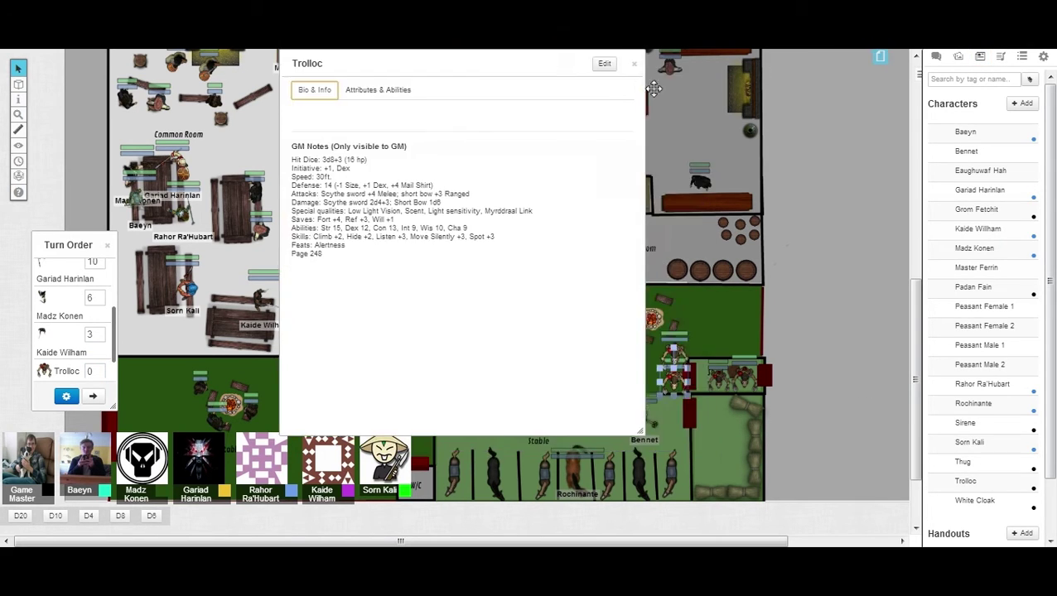
drag(580, 82, 736, 97)
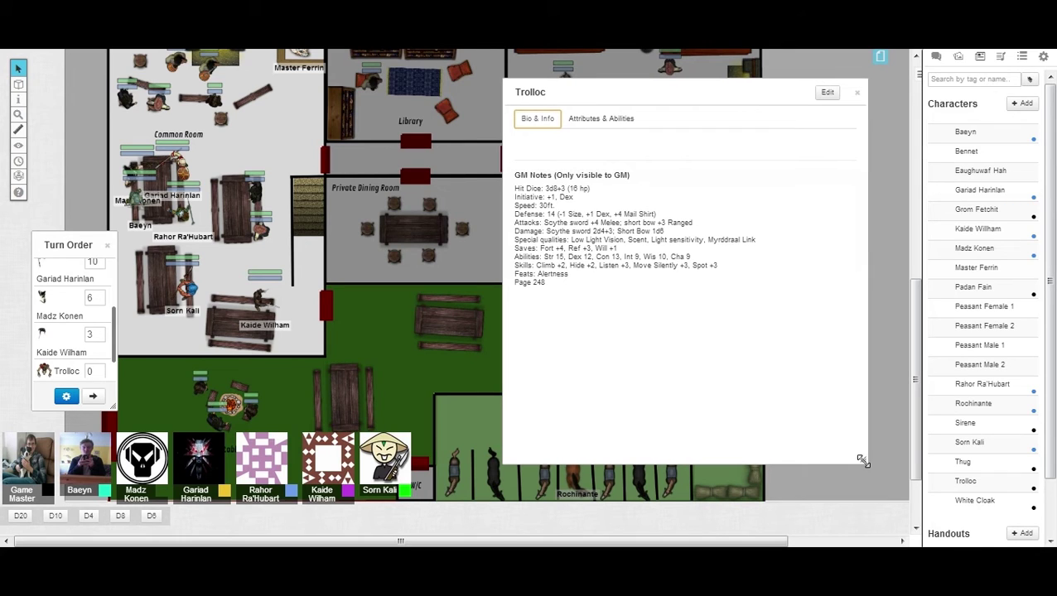
drag(859, 459, 766, 305)
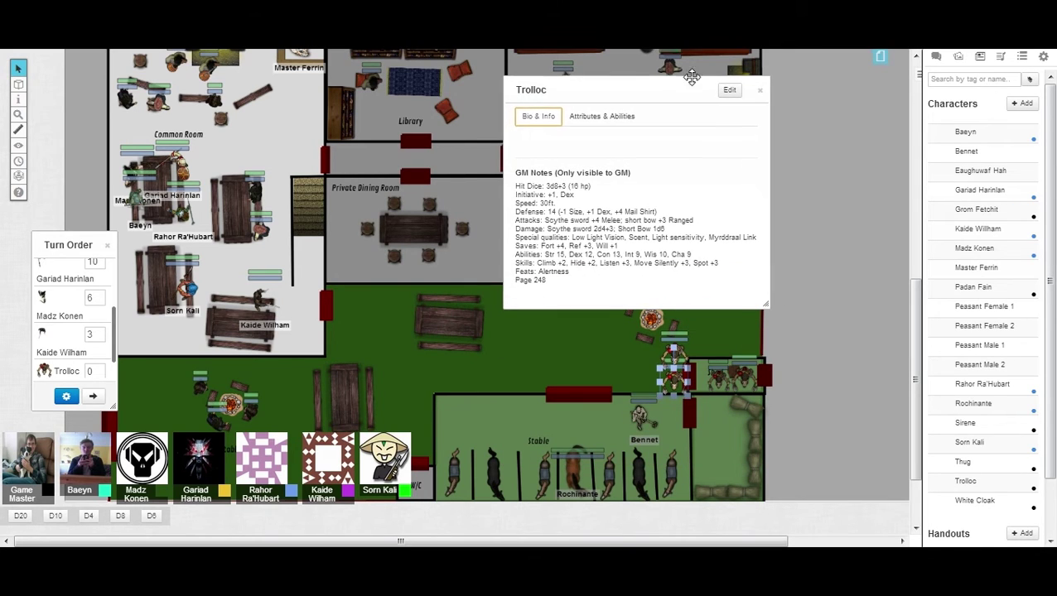
drag(679, 86, 699, 58)
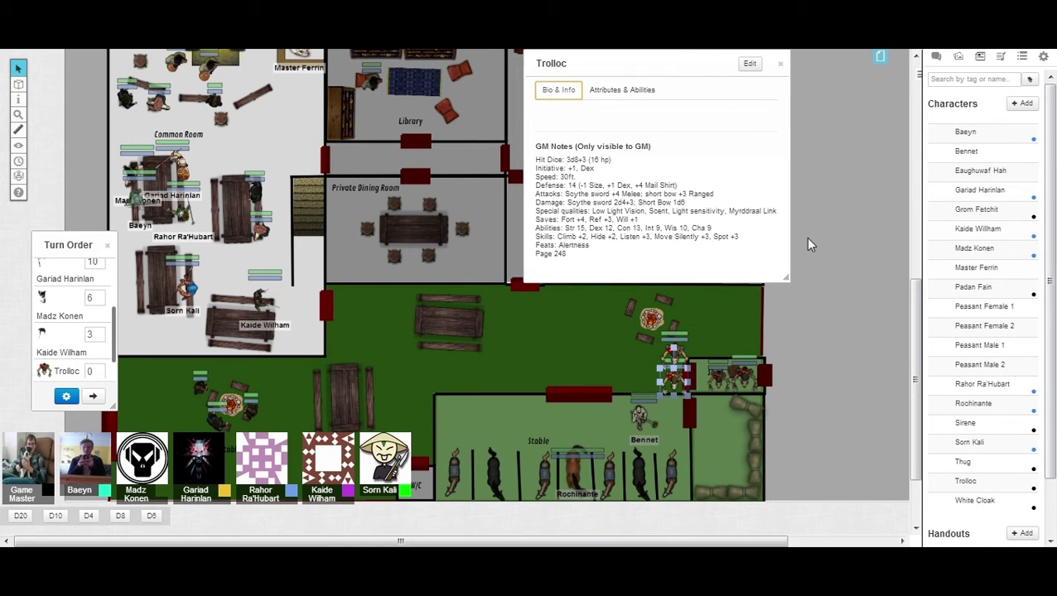
scroll(74, 332, down, 1)
scroll(116, 358, down, 2)
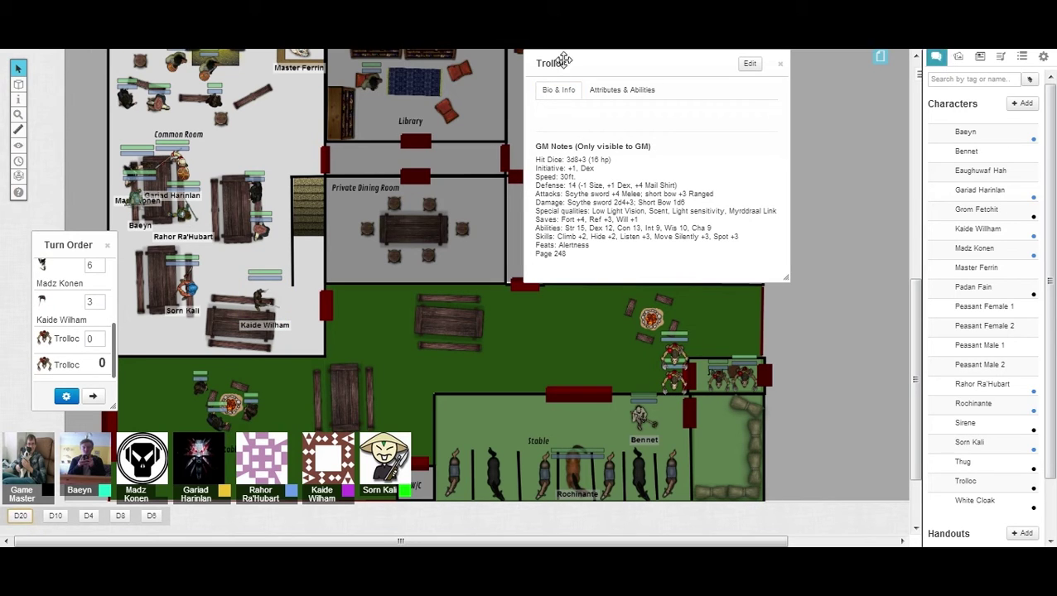
- Give the two Trollocs turn-order initiatives of 15 and 13
click(936, 56)
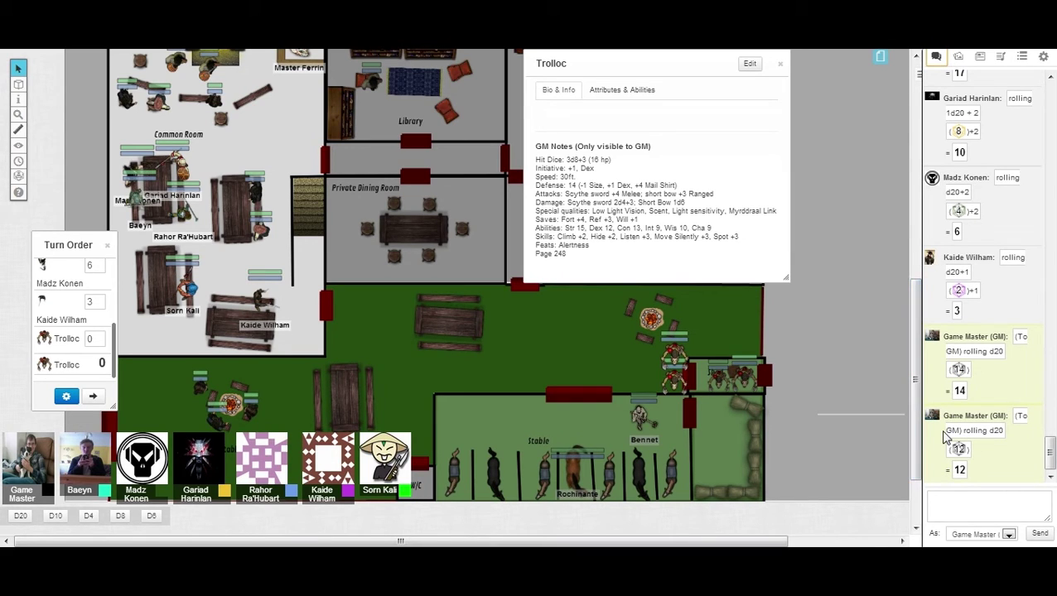
click(90, 338)
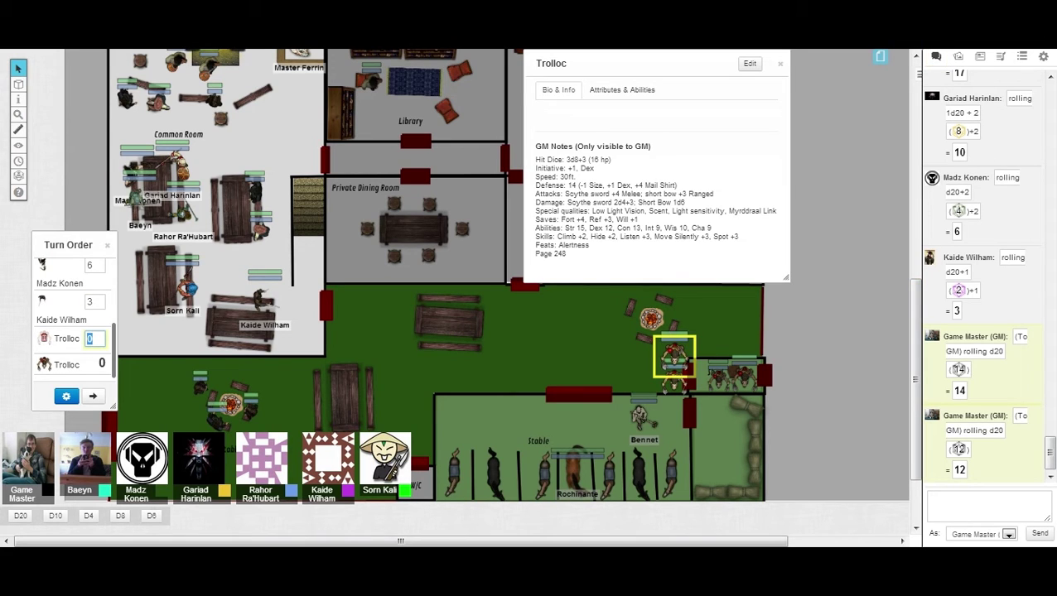
text(15)
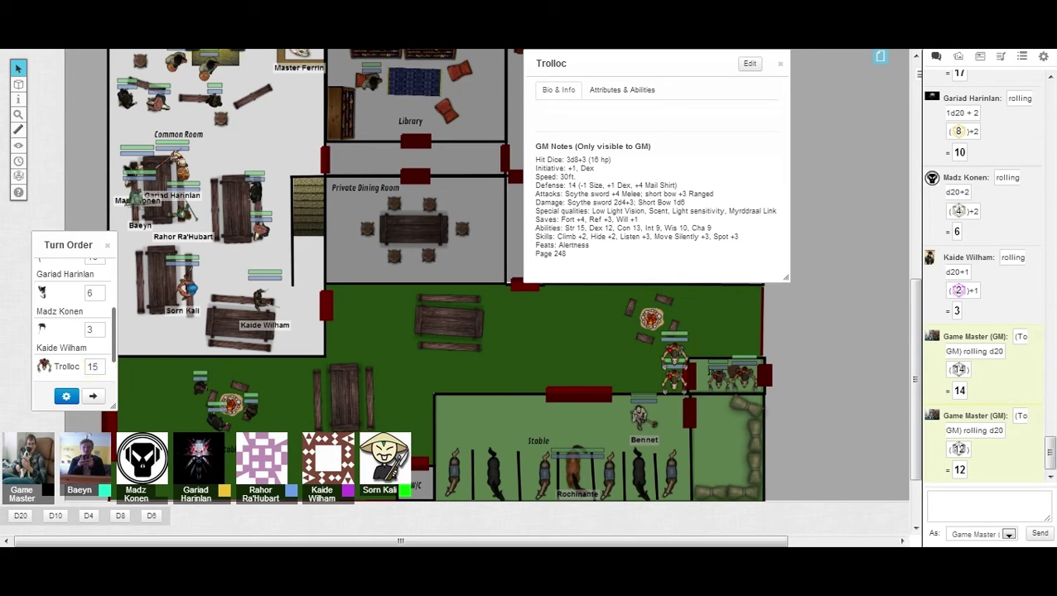
click(90, 358)
text(13)
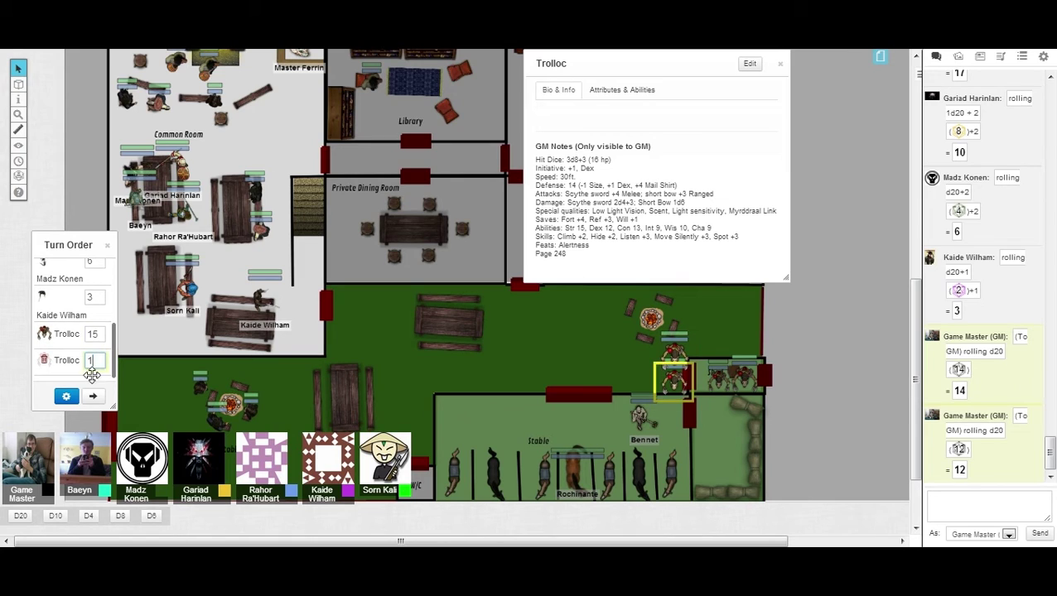
click(66, 396)
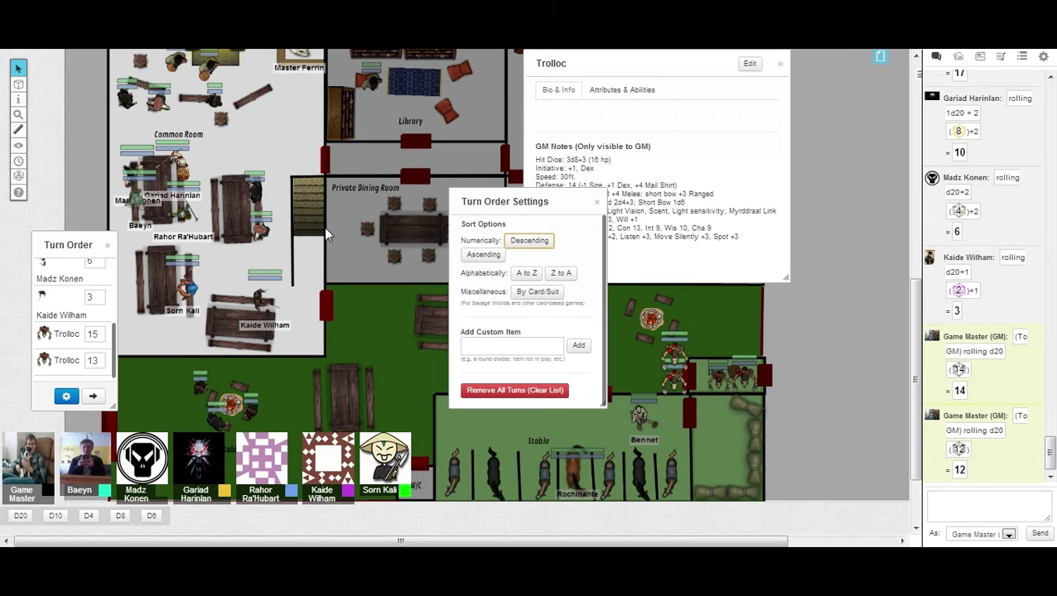
- Sort the turn order descending, nudge its panel up-left, and advance to the next combatant
click(530, 240)
key(Escape)
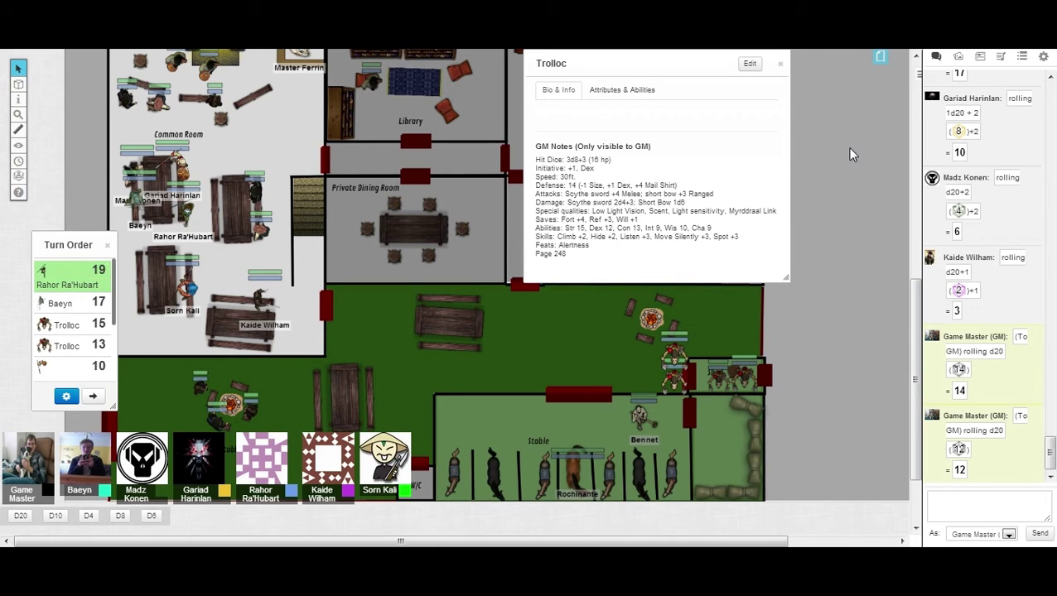
drag(56, 236, 41, 217)
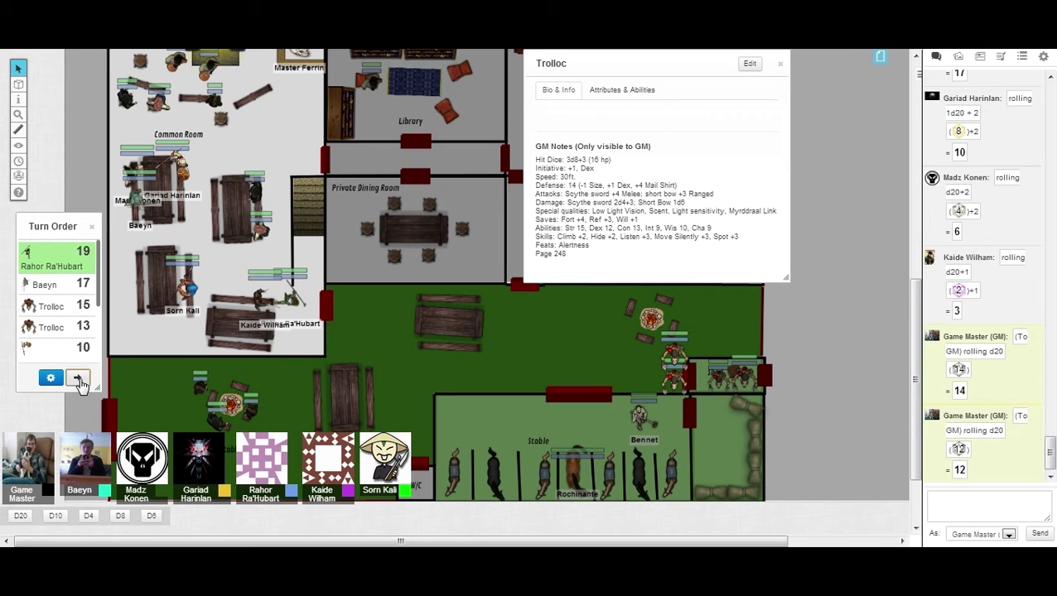
click(78, 378)
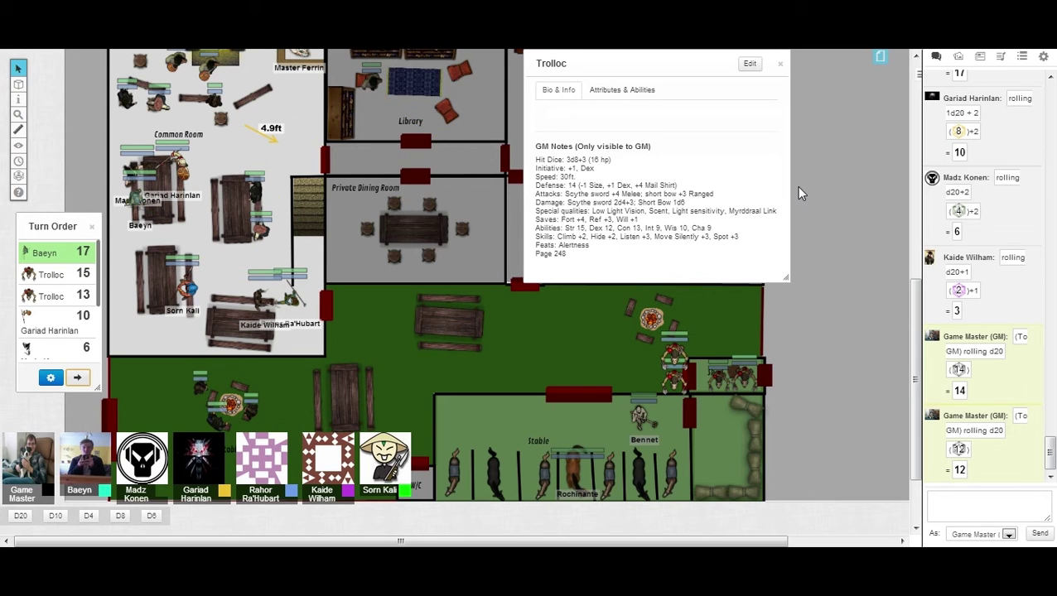
- Select the Trolloc by the stable door and ping the nearby grass twice
click(673, 361)
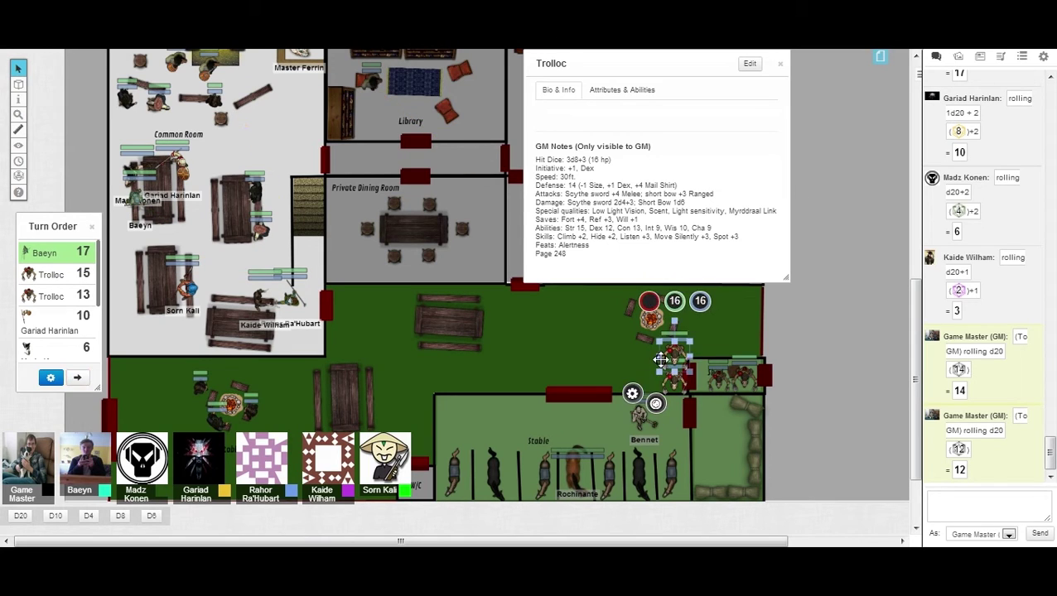
click(644, 367)
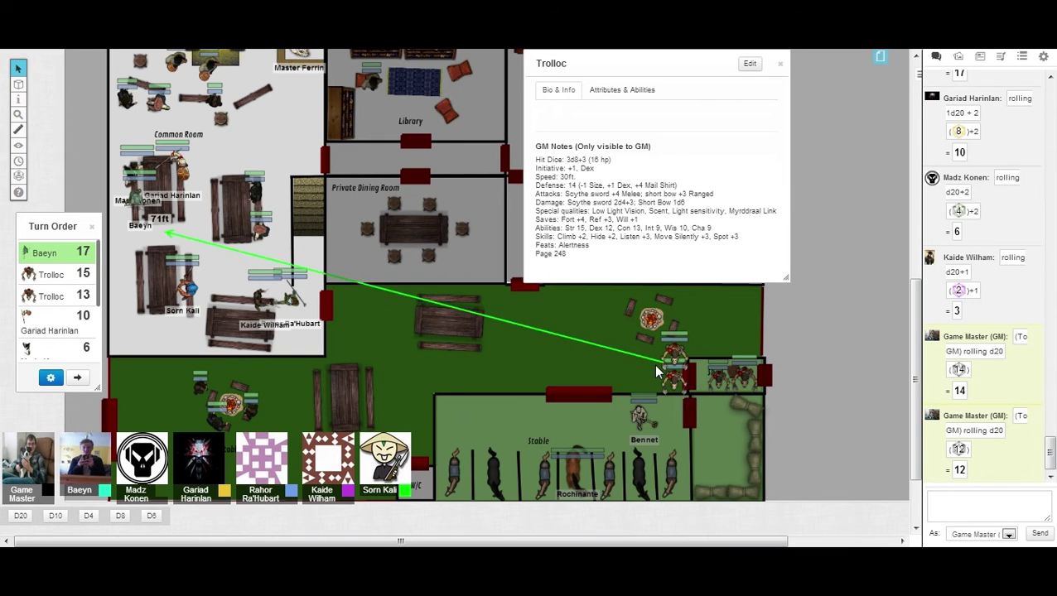
click(653, 365)
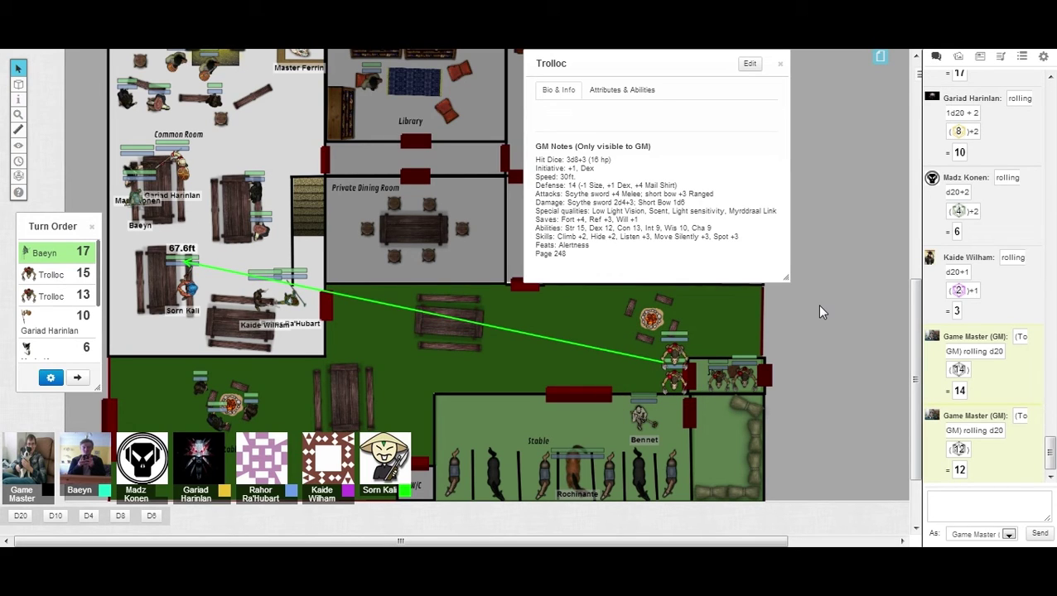
- Replace Tavern Music with the Fight Other track in the Jukebox at a lower volume
click(999, 58)
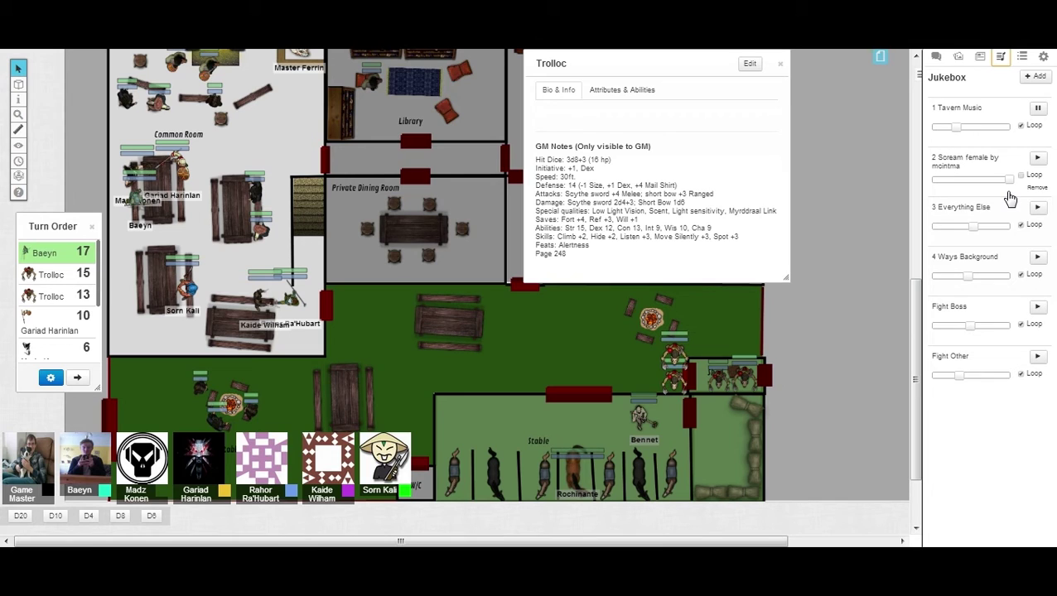
click(1038, 357)
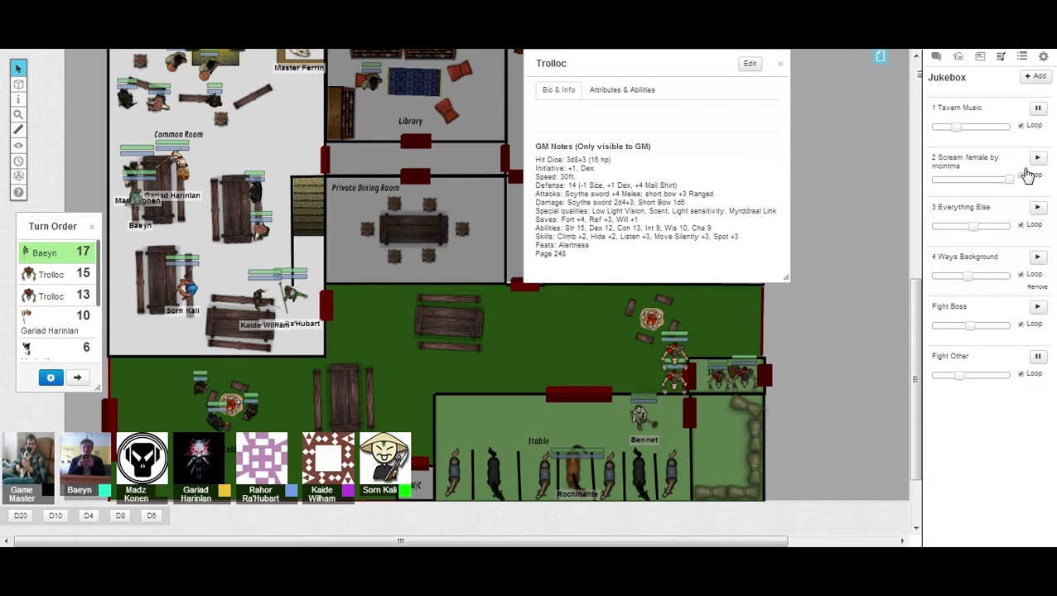
click(1036, 109)
drag(959, 376, 943, 375)
drag(945, 375, 953, 375)
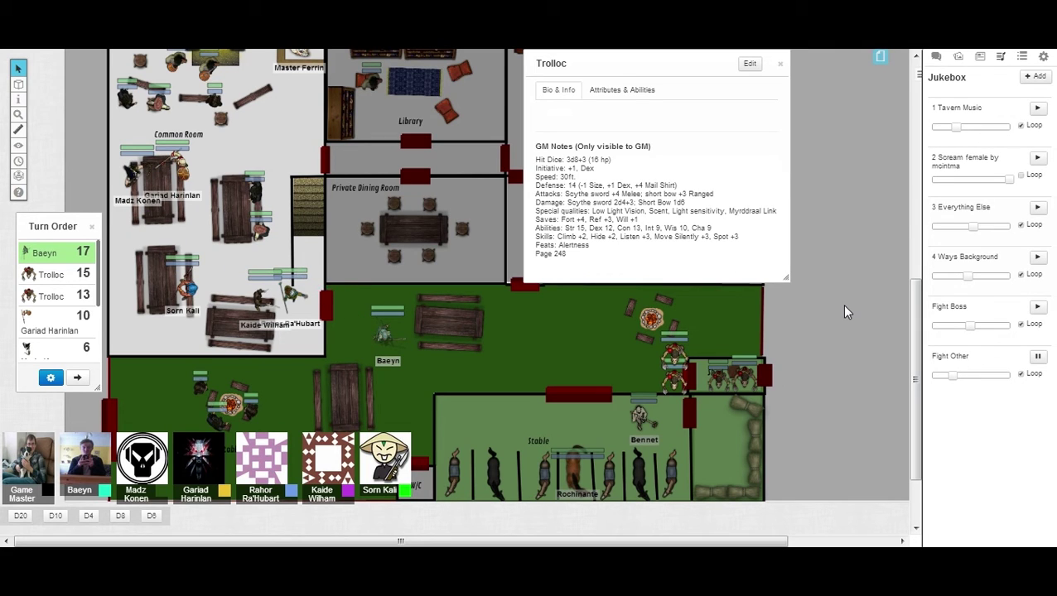
click(936, 55)
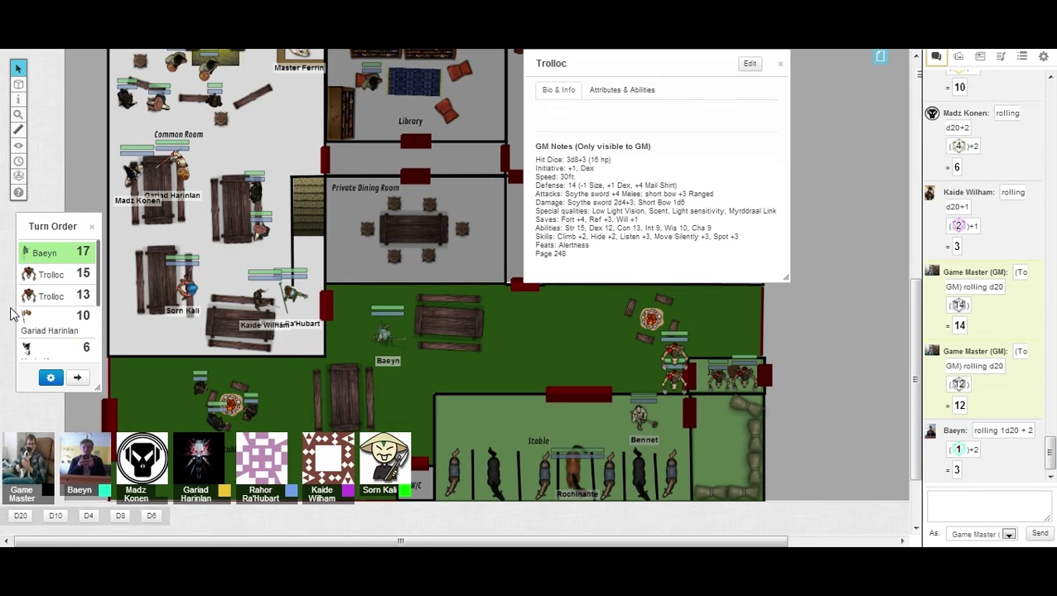
- Measure Baeyn's distance to the Trolloc (about 39.7ft) and advance the turn order
click(18, 130)
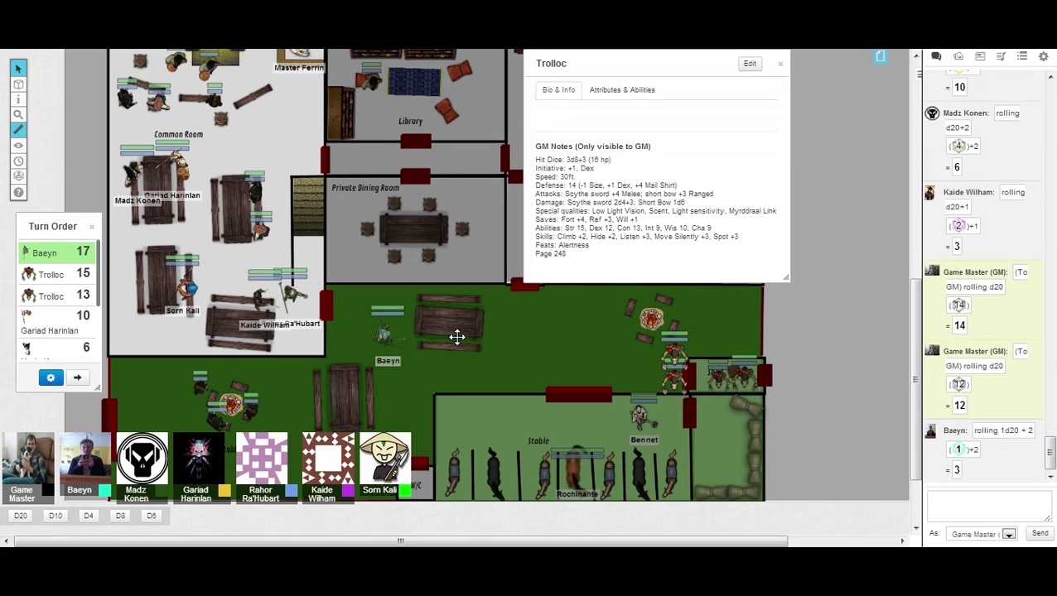
drag(385, 335, 672, 361)
click(672, 381)
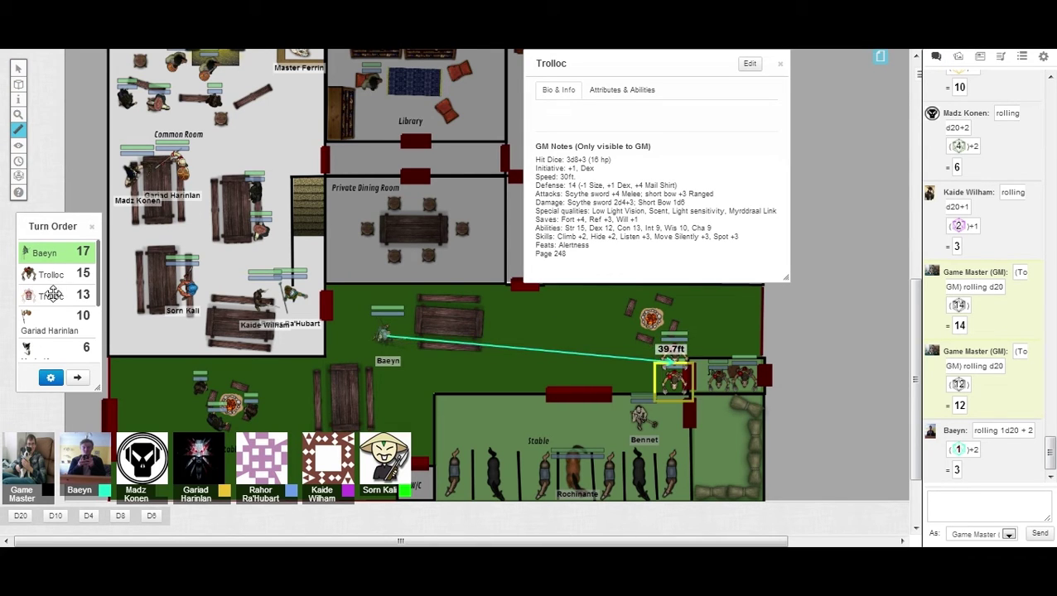
click(77, 377)
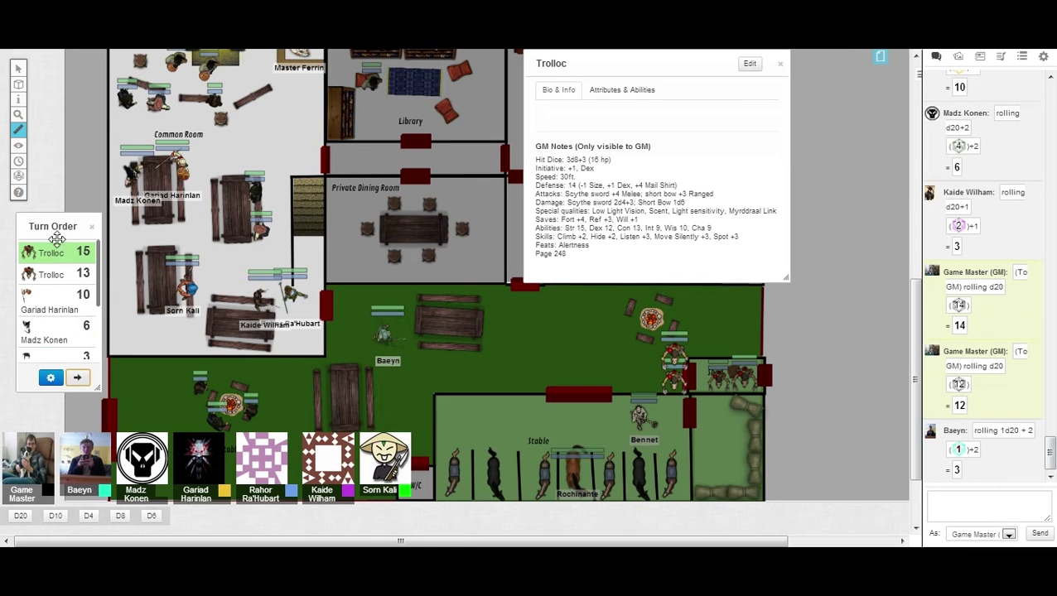
- Measure back from the Trolloc toward Baeyn, roughly 30ft
click(18, 68)
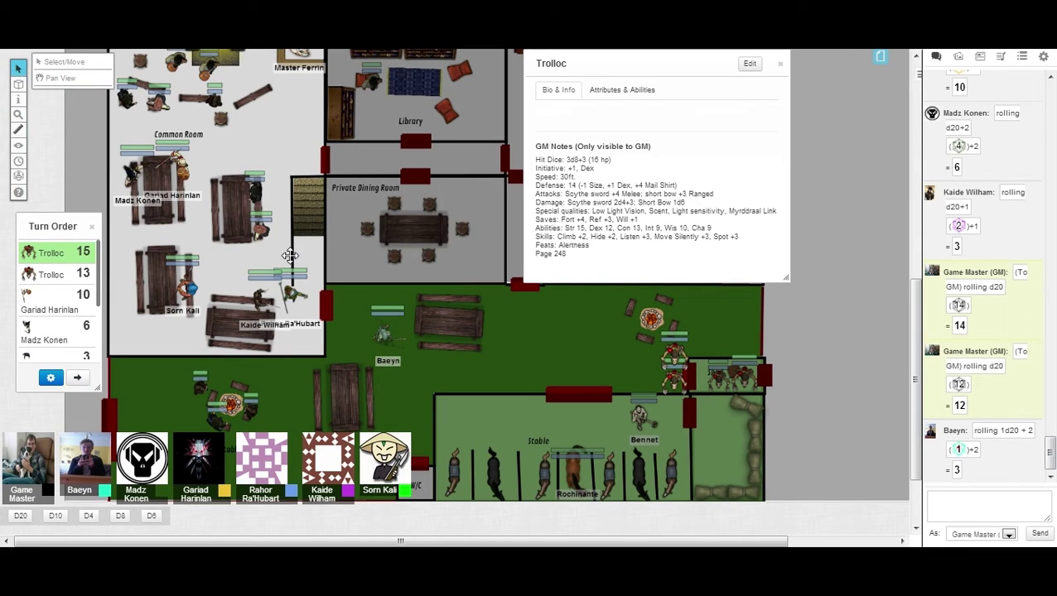
key(space)
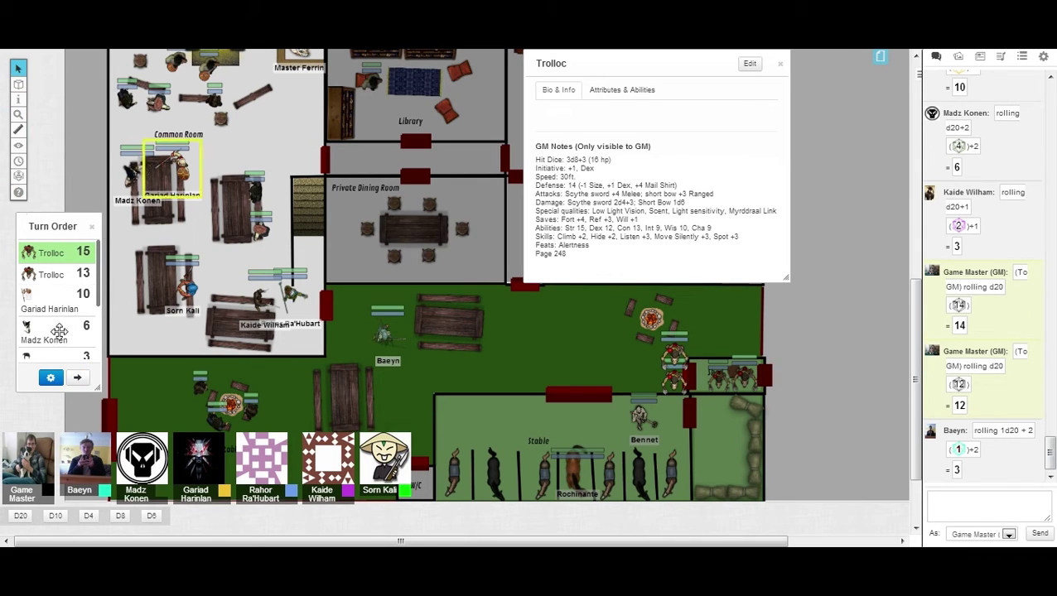
click(18, 133)
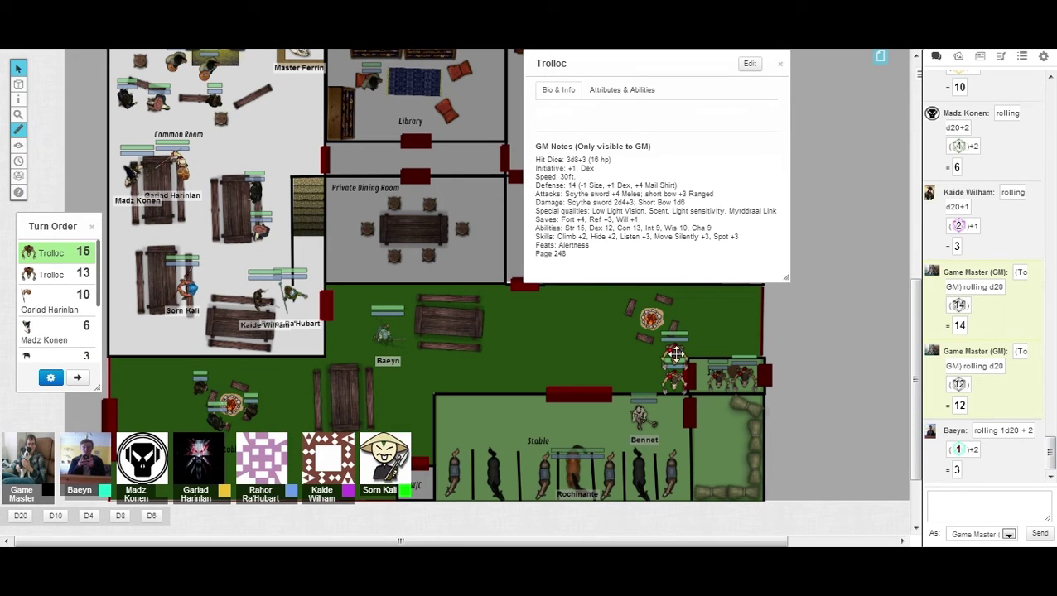
drag(673, 354, 459, 351)
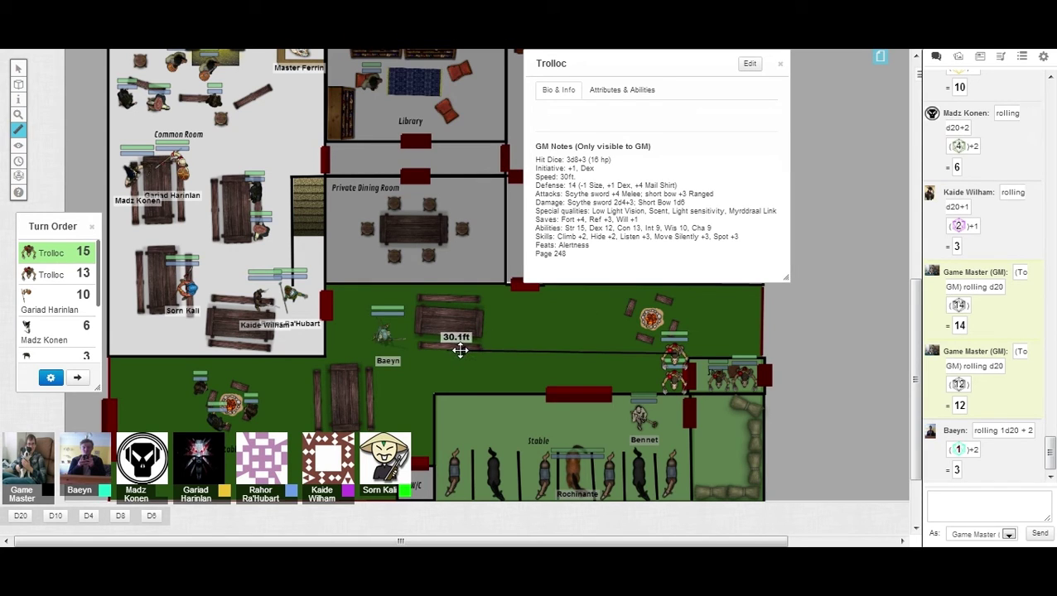
drag(459, 352, 457, 338)
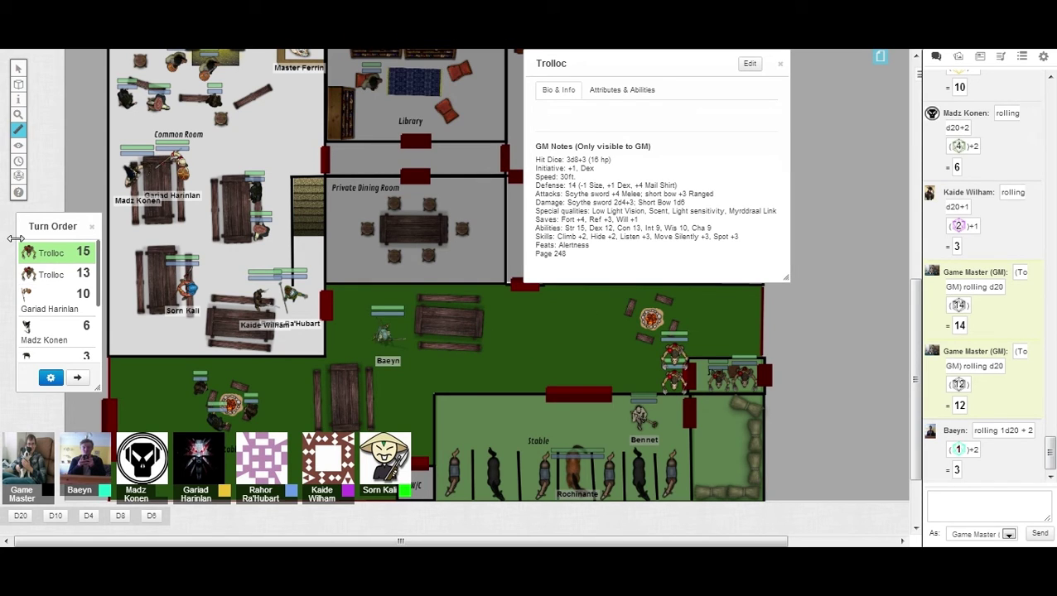
- Open the Combat Actions handout from the Journal and place it over the map's left side
click(980, 57)
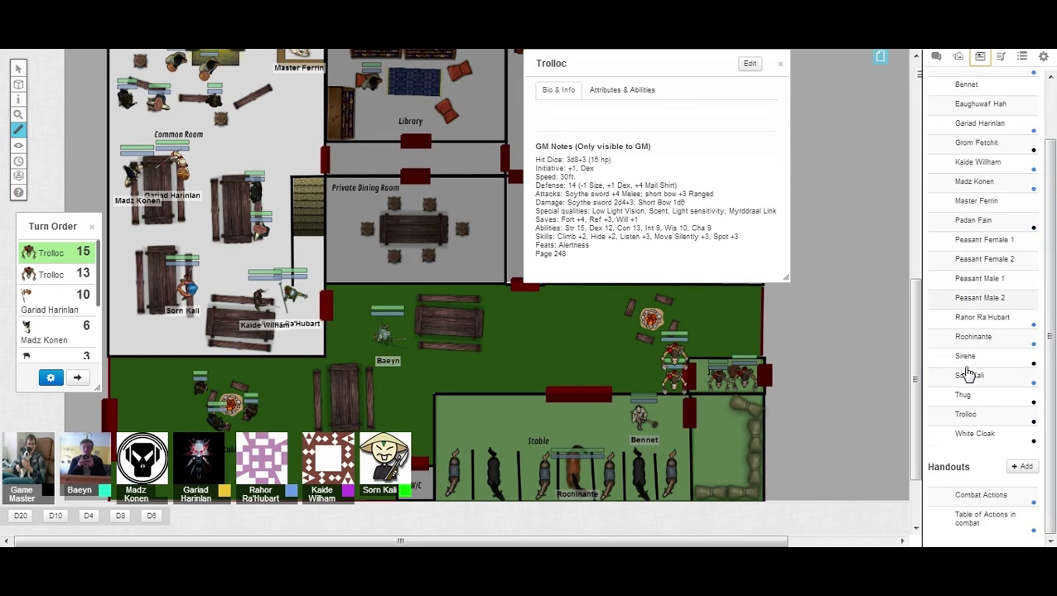
scroll(967, 372, down, 3)
click(982, 495)
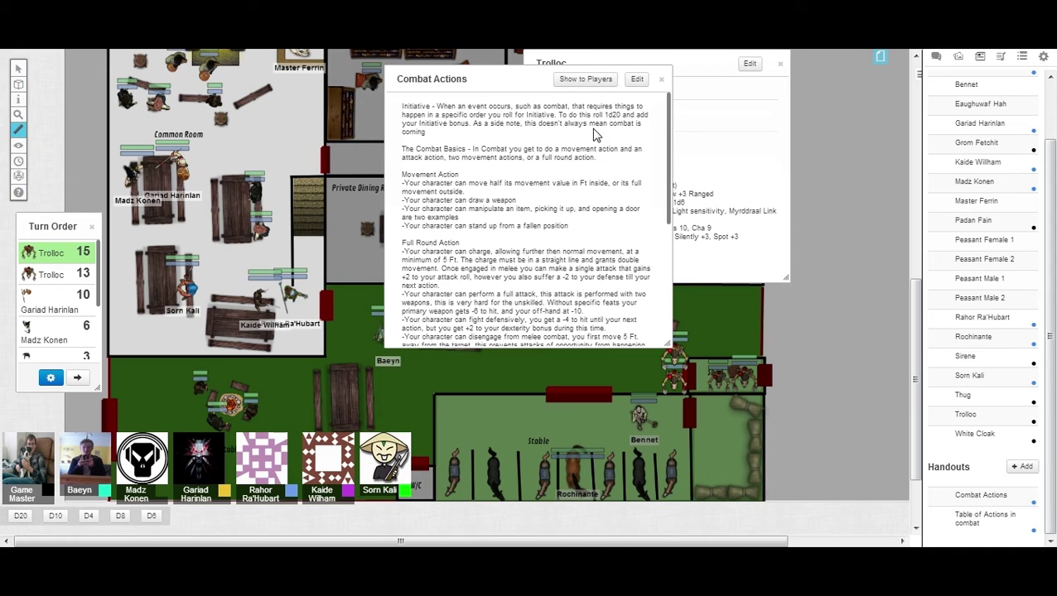
scroll(592, 129, down, 5)
scroll(594, 135, up, 5)
scroll(591, 207, down, 5)
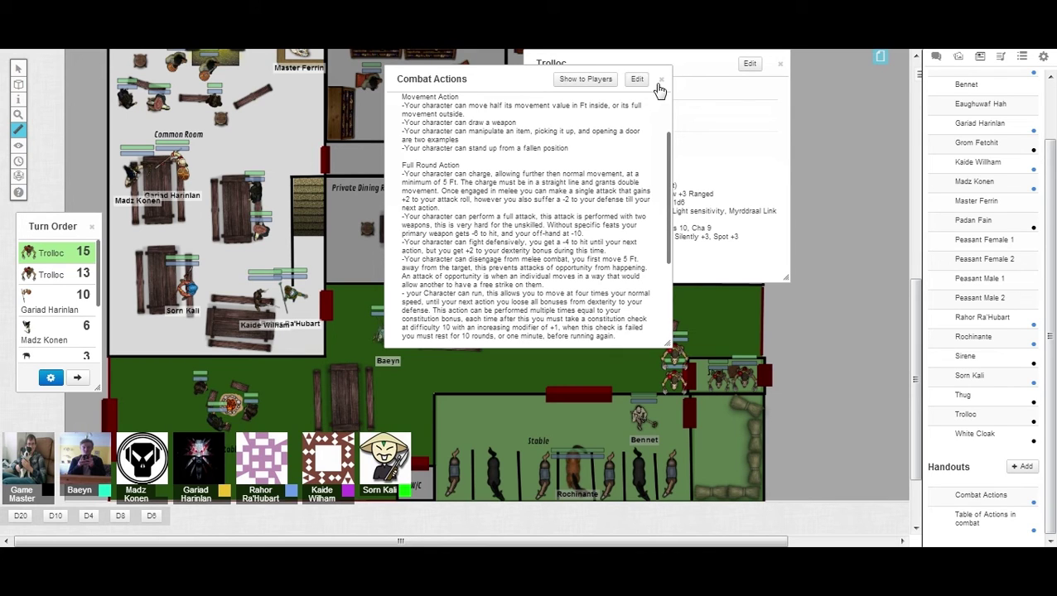
click(661, 80)
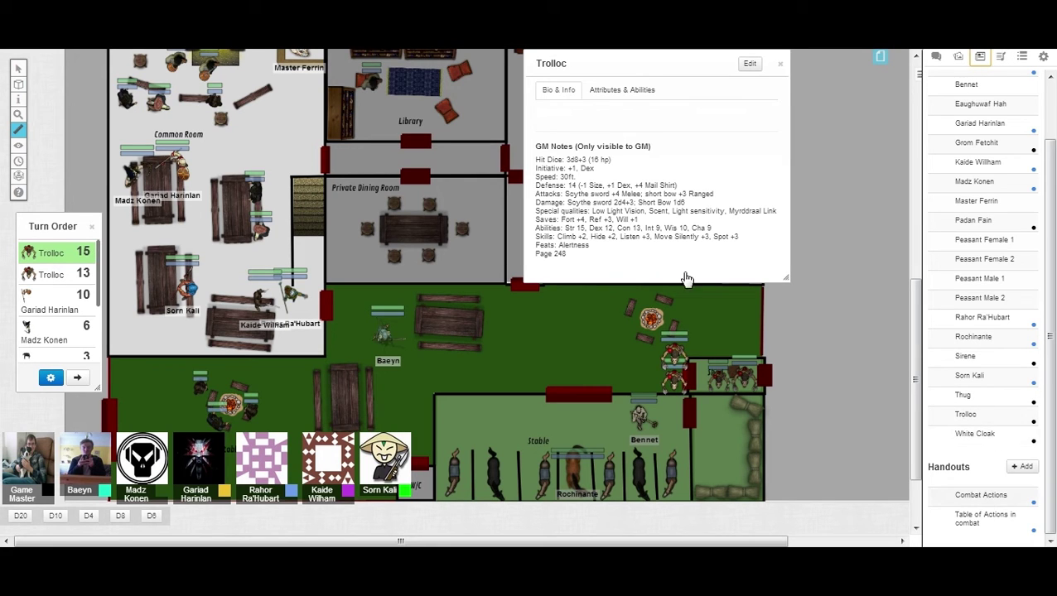
drag(476, 69, 271, 53)
- Move the stable Trolloc next to Baeyn, turn it to face him, and shift the handout
click(19, 69)
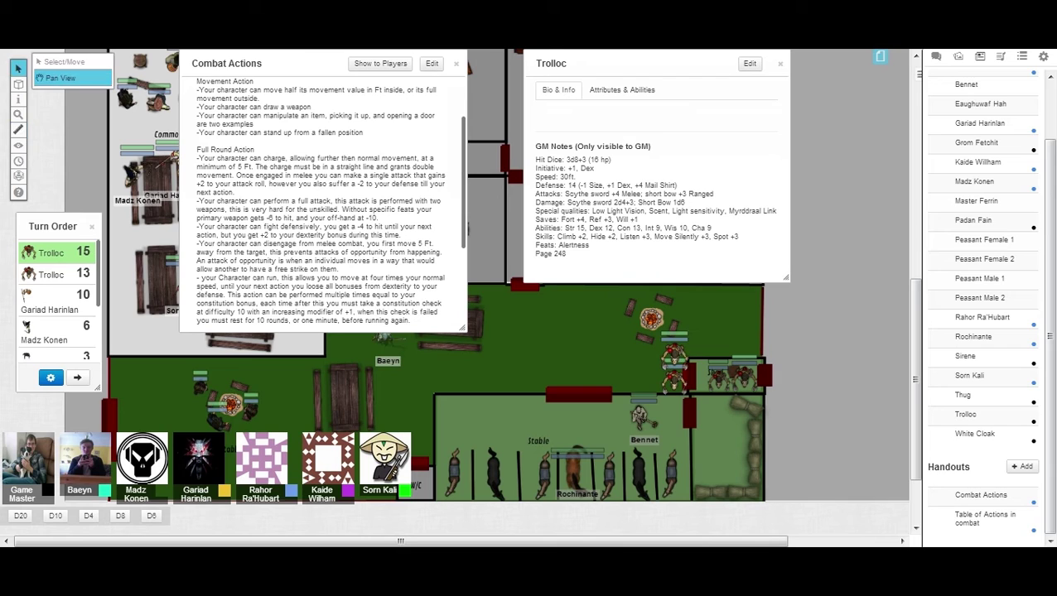
click(672, 356)
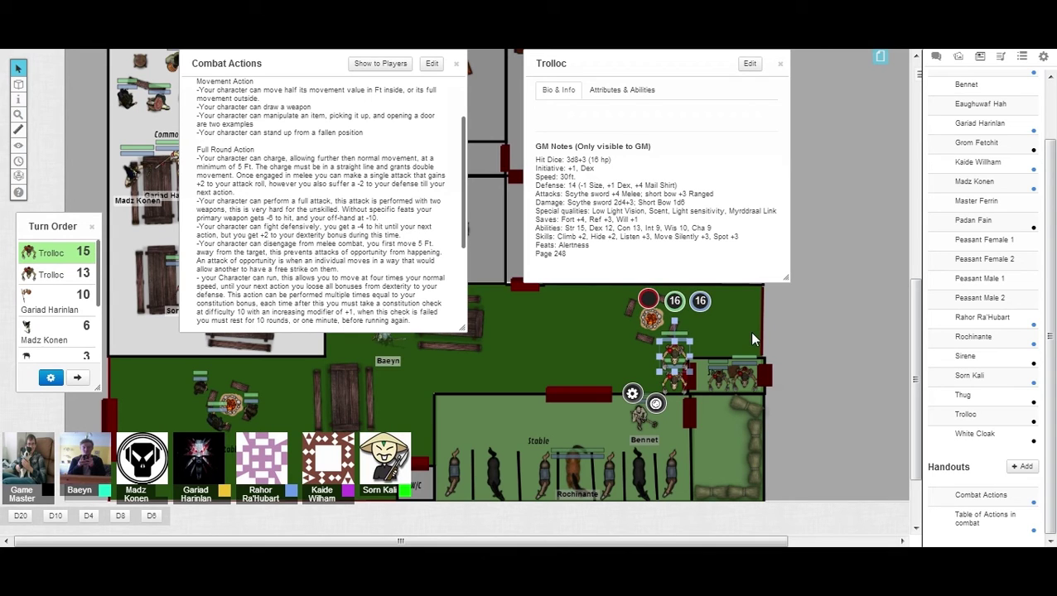
drag(673, 356, 405, 343)
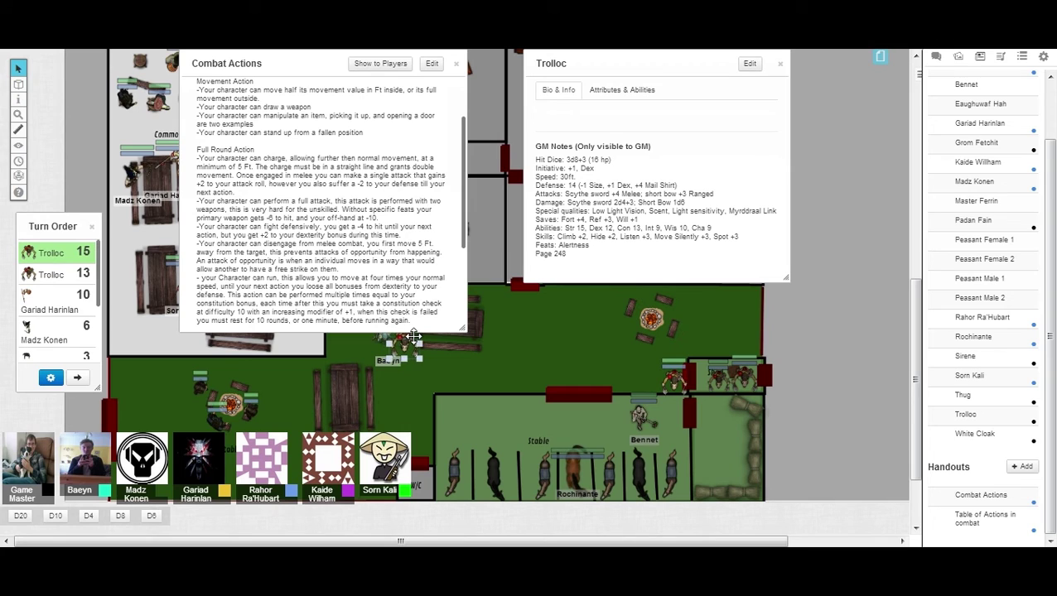
drag(331, 65, 232, 72)
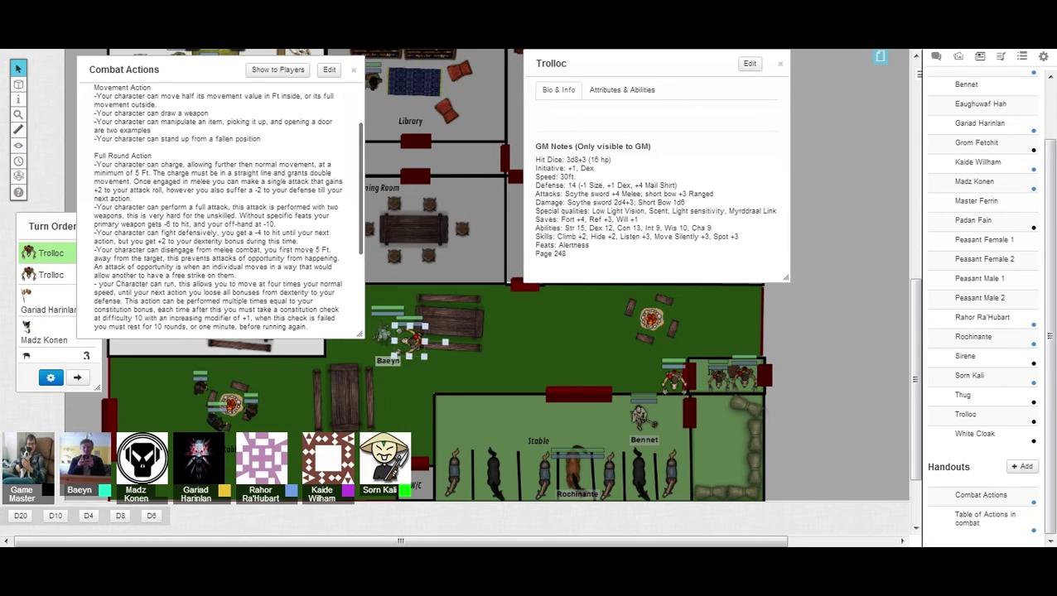
click(413, 343)
drag(413, 343, 398, 336)
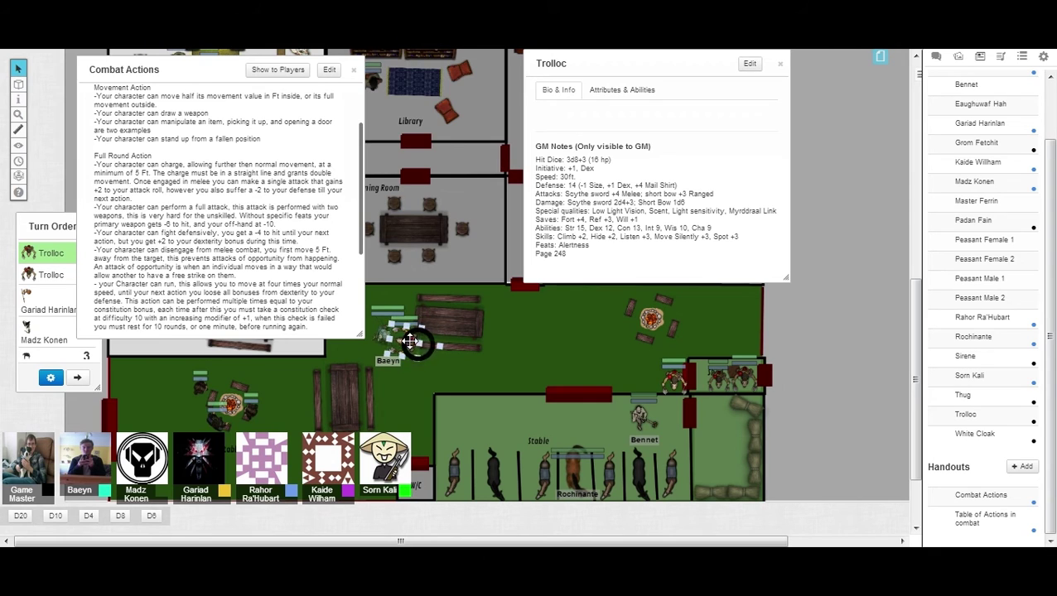
click(398, 335)
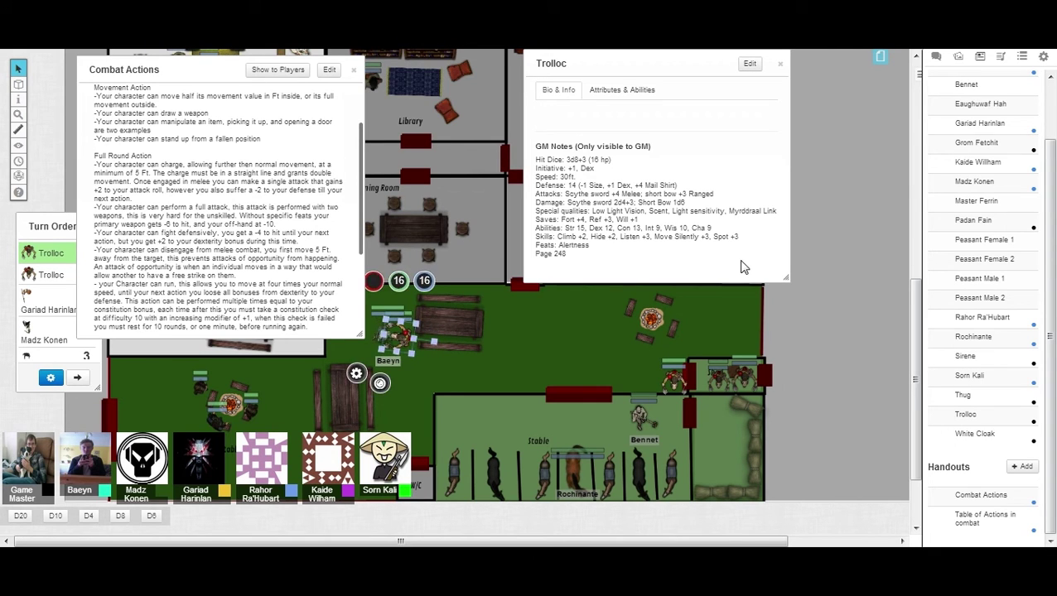
drag(166, 69, 310, 63)
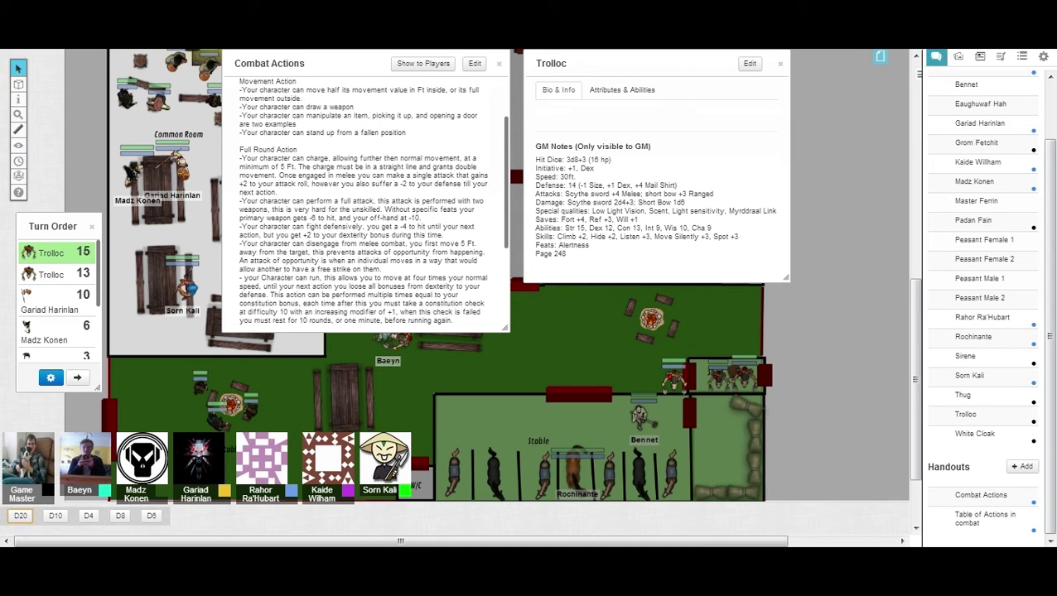
- Show the chat log, park the handout over the Trolloc sheet, and pass the first Trolloc's turn
click(934, 58)
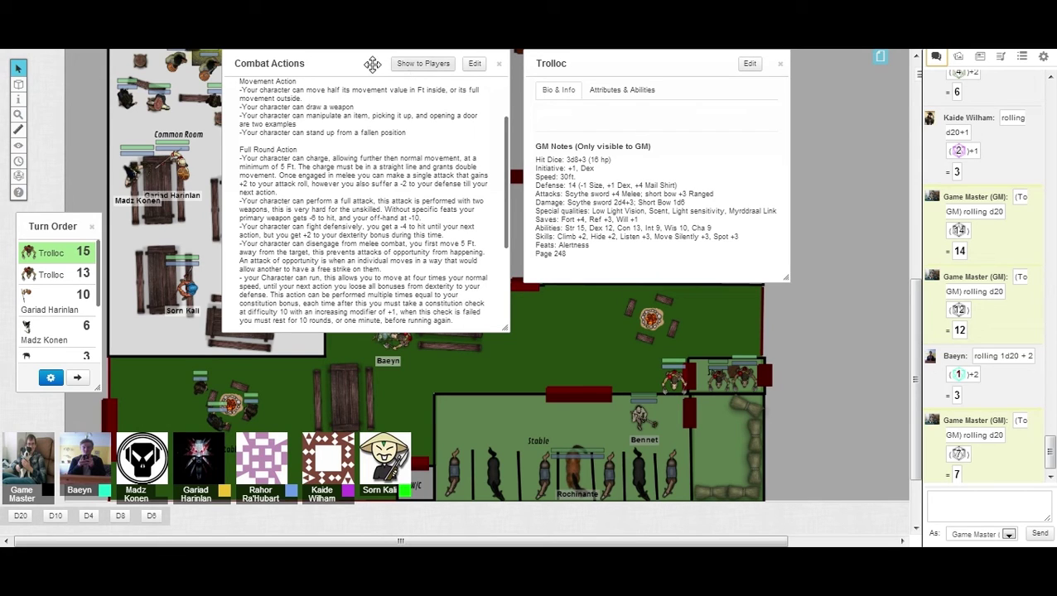
mouse_move(372, 65)
mouse_down()
mouse_move(736, 243)
mouse_move(840, 183)
mouse_move(896, 60)
mouse_up()
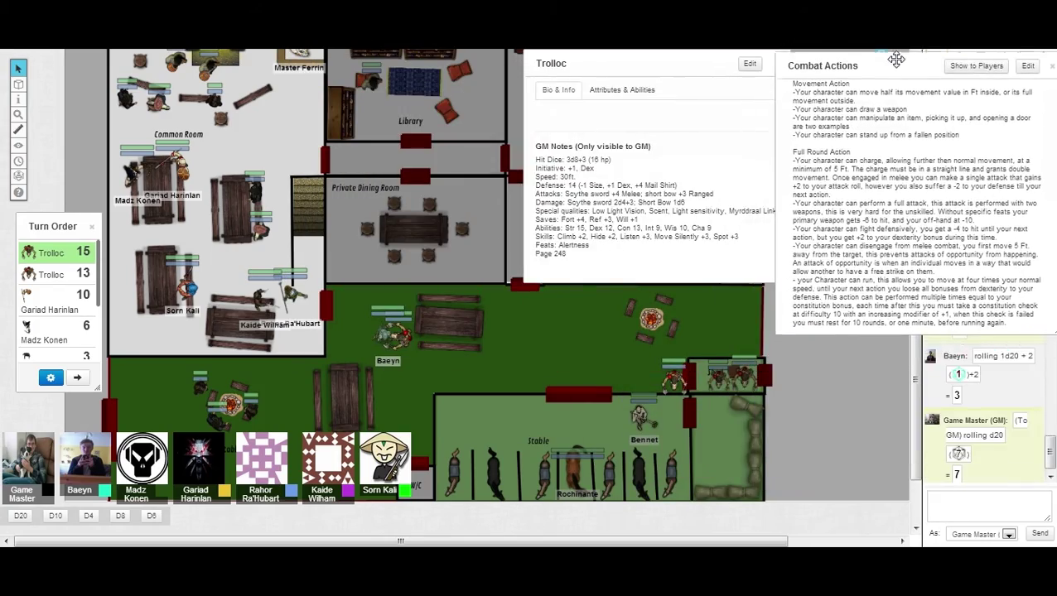
drag(895, 60, 872, 63)
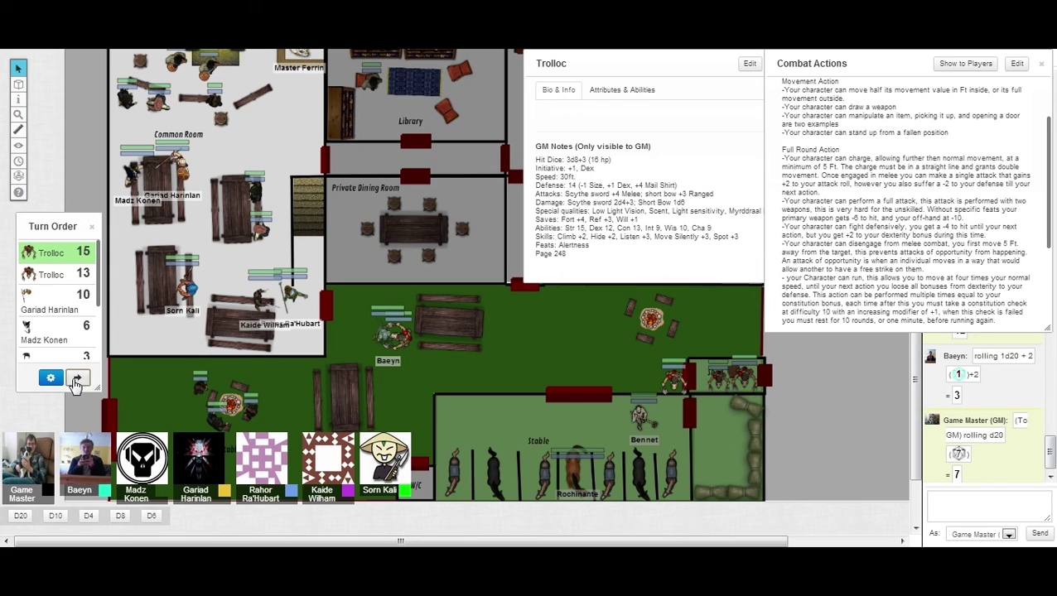
click(77, 379)
- Move the second Trolloc beside Baeyn facing him, roll its d20 attack, and end its turn
mouse_move(674, 374)
mouse_down()
mouse_move(415, 365)
mouse_move(412, 348)
mouse_up()
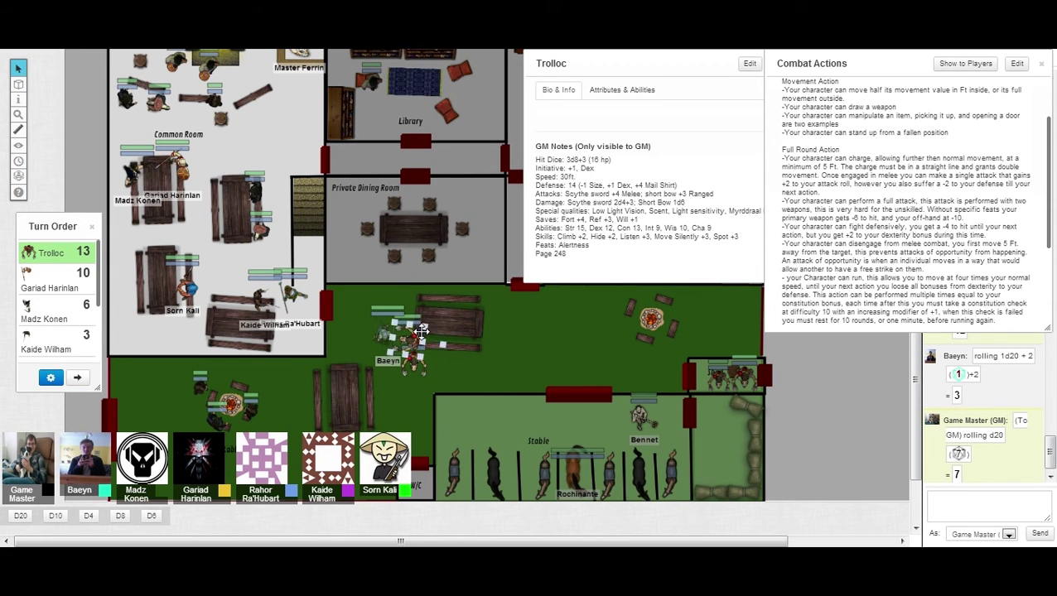
click(418, 352)
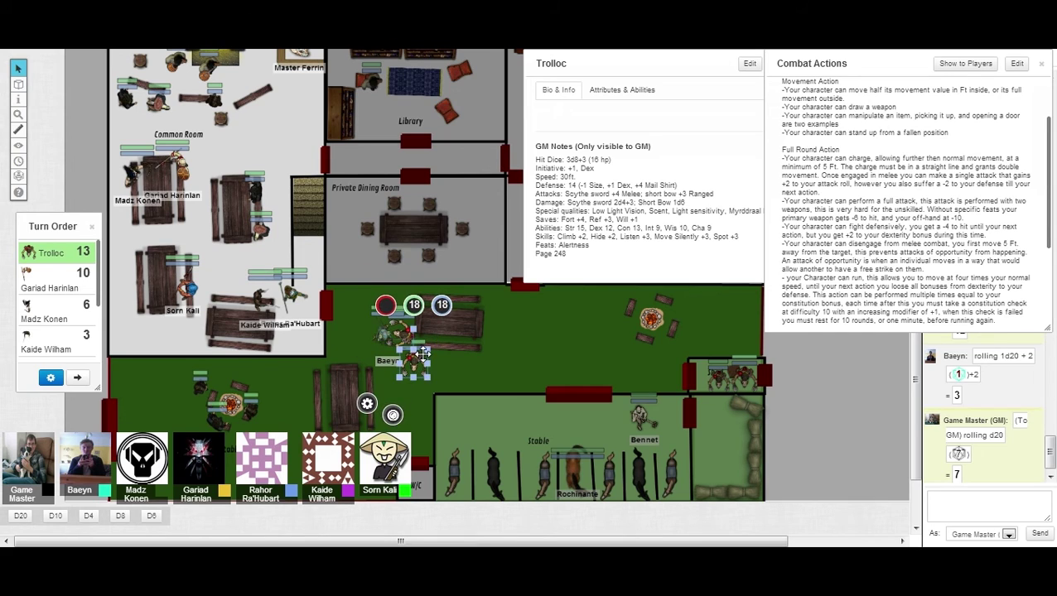
drag(423, 353, 403, 364)
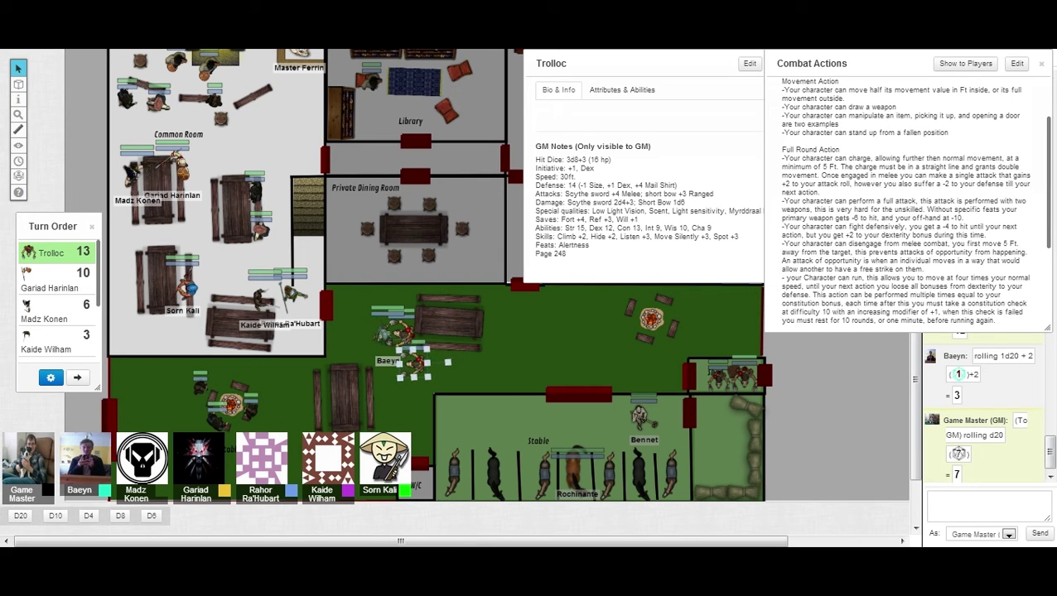
drag(403, 364, 406, 376)
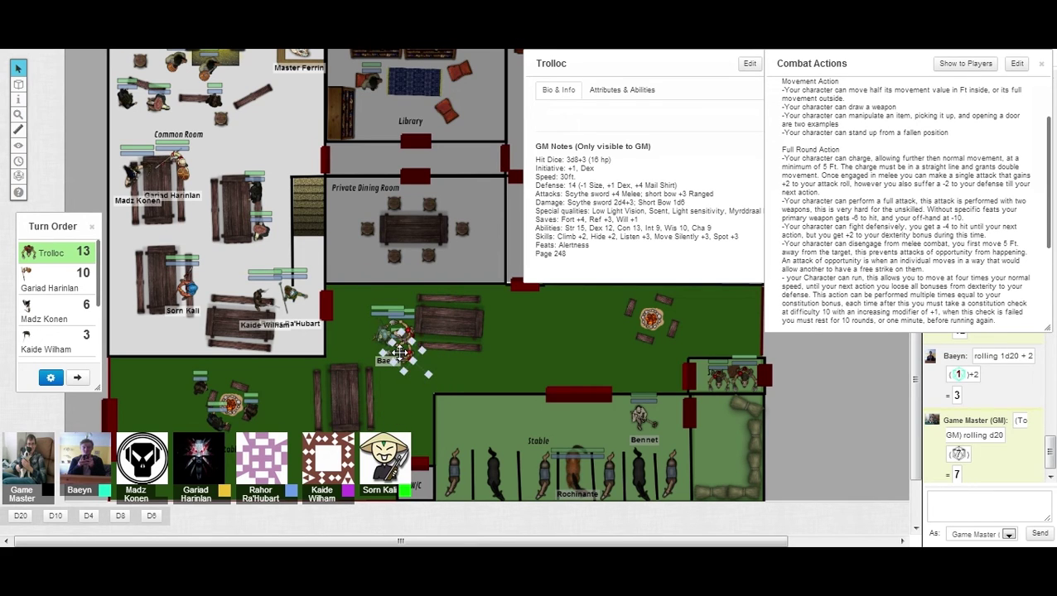
click(21, 516)
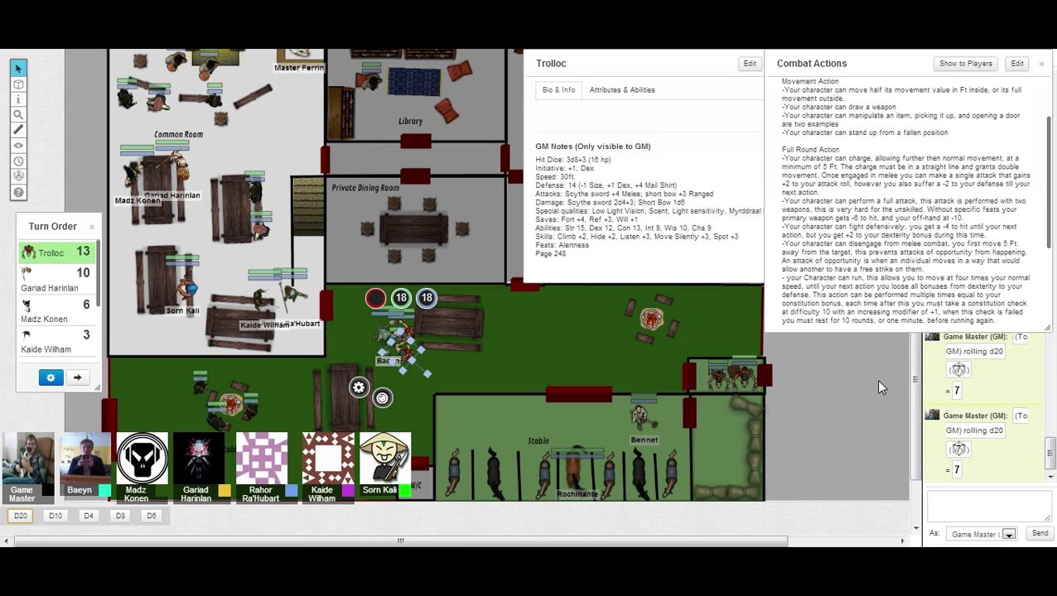
click(77, 378)
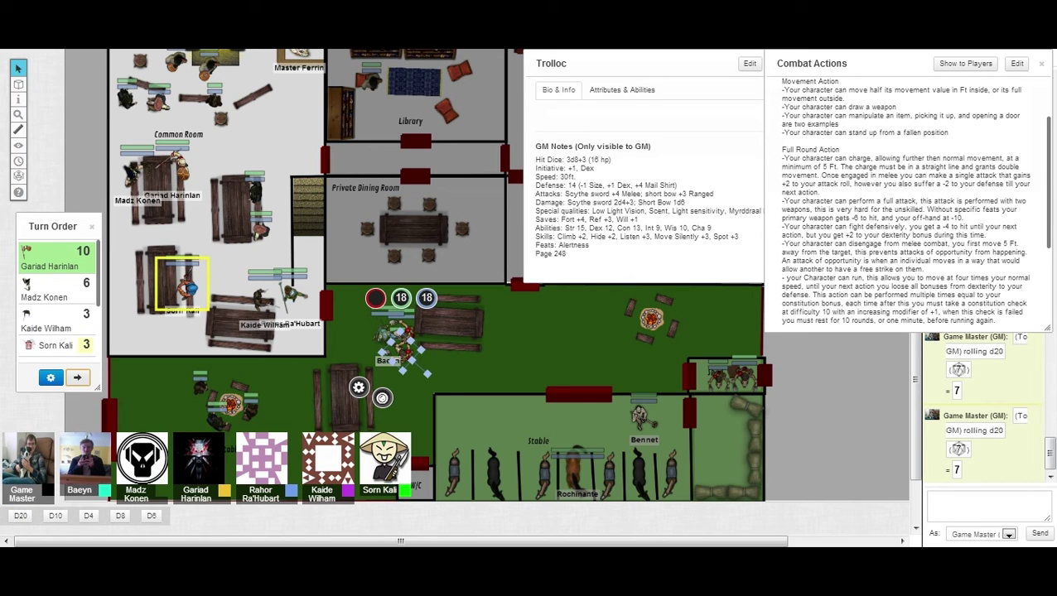
- Measure paths from Gariad Harinlan toward the Trollocs and the tavern doorway
mouse_move(180, 169)
mouse_down()
mouse_move(414, 321)
mouse_move(424, 291)
mouse_up()
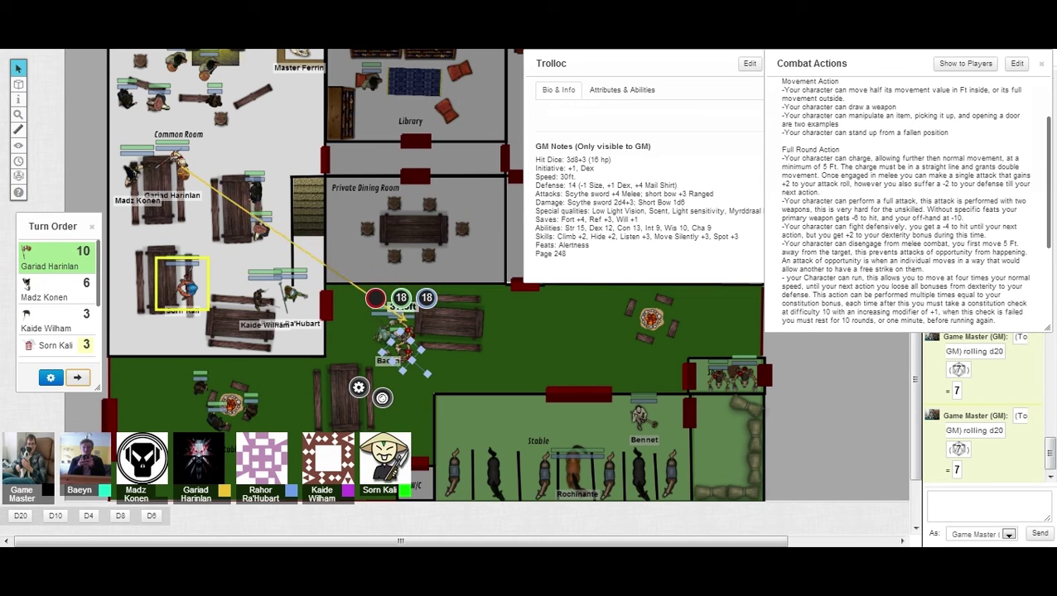
drag(424, 292, 365, 341)
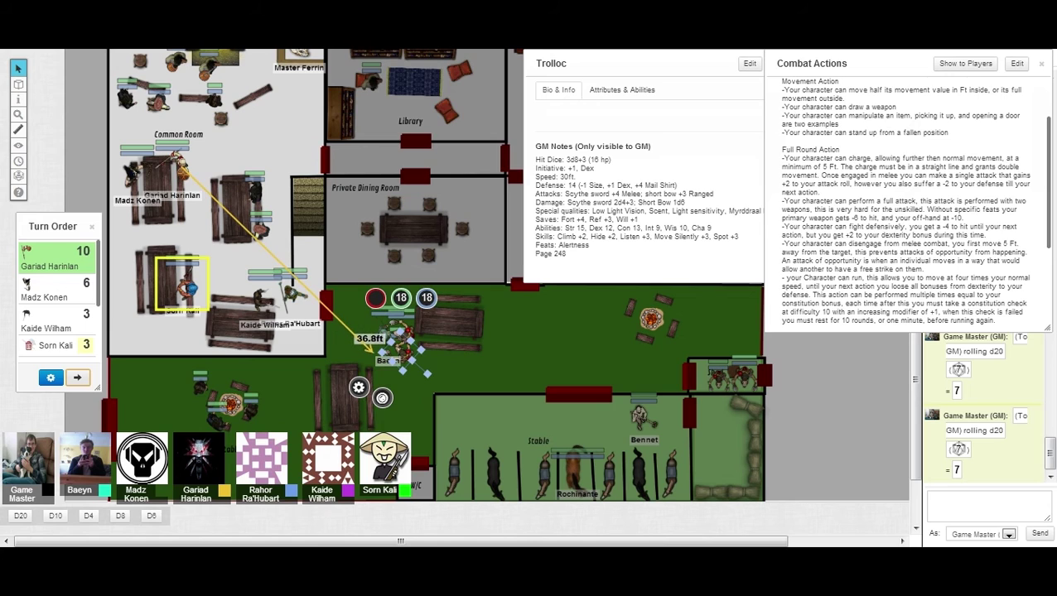
drag(365, 342, 333, 312)
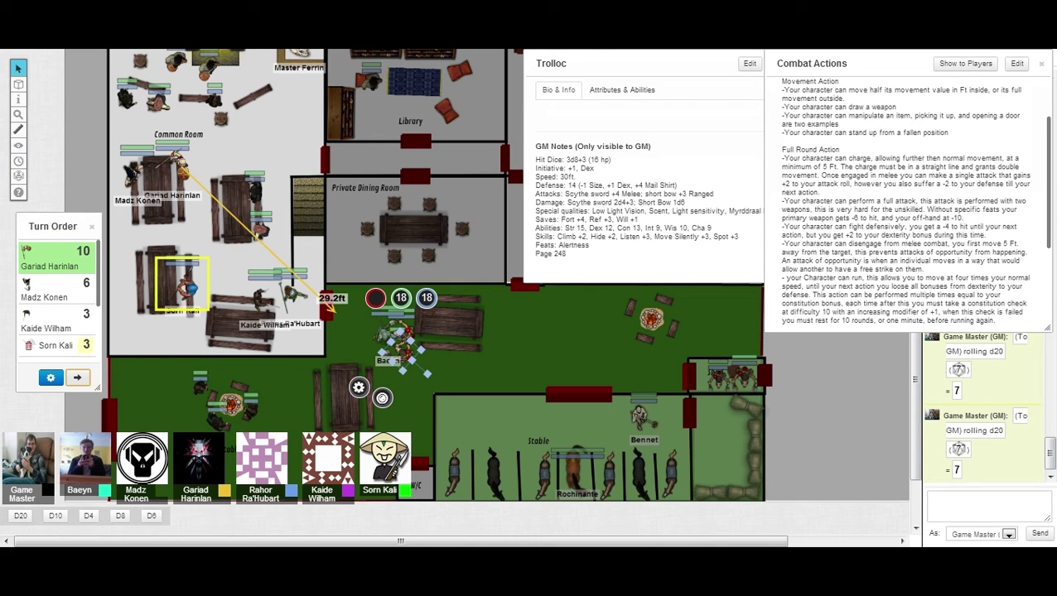
drag(333, 312, 340, 315)
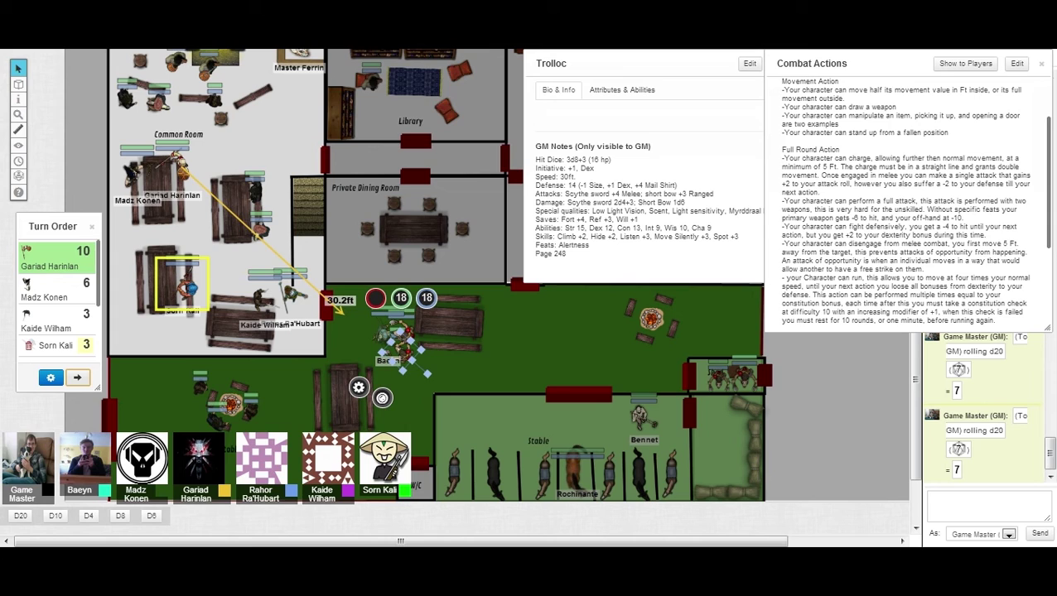
drag(340, 315, 226, 307)
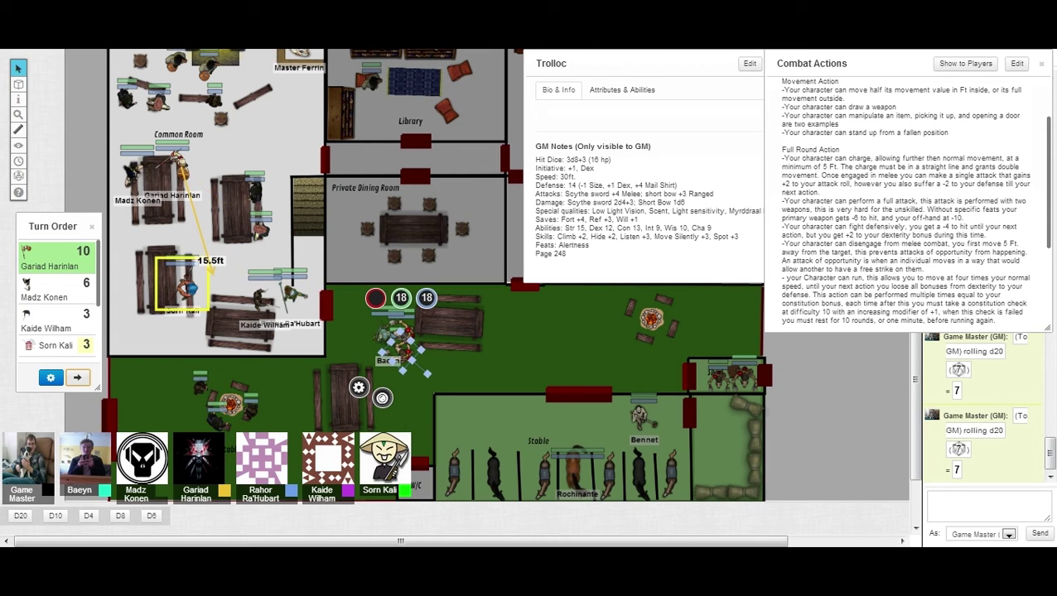
drag(226, 306, 192, 265)
drag(178, 162, 207, 270)
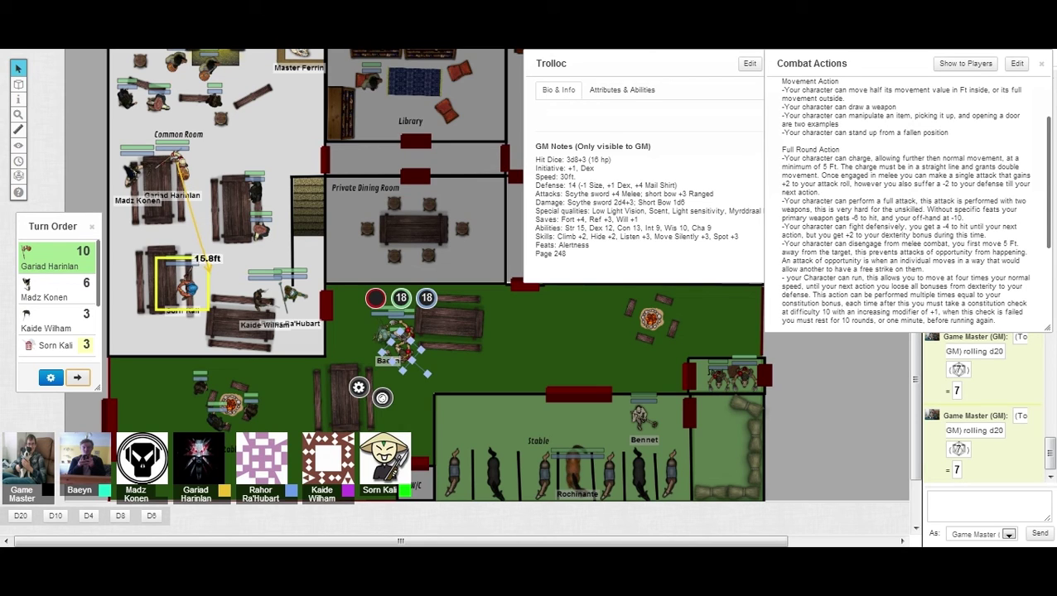
- Measure the distance from Sorn Kali to the Trollocs beside Baeyn
drag(186, 286, 335, 308)
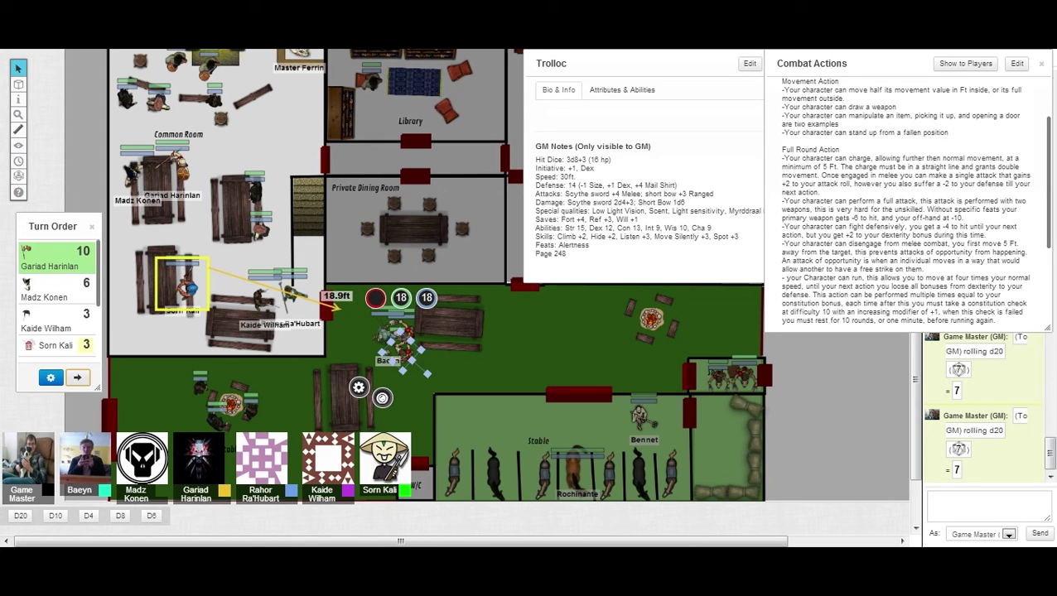
drag(336, 308, 343, 308)
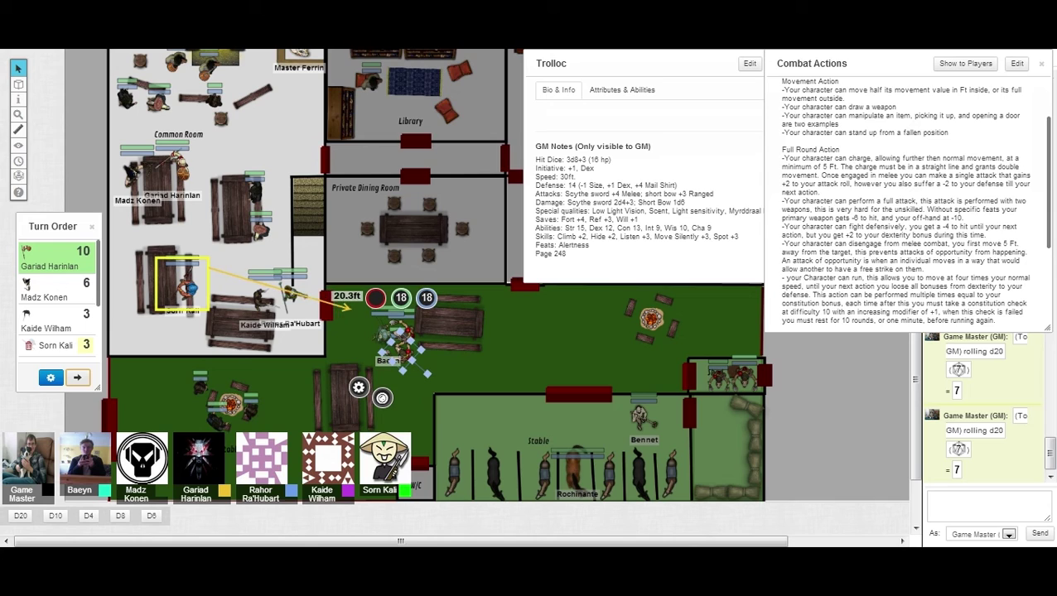
mouse_move(348, 310)
mouse_down()
mouse_move(348, 343)
mouse_move(365, 348)
mouse_move(350, 343)
mouse_up()
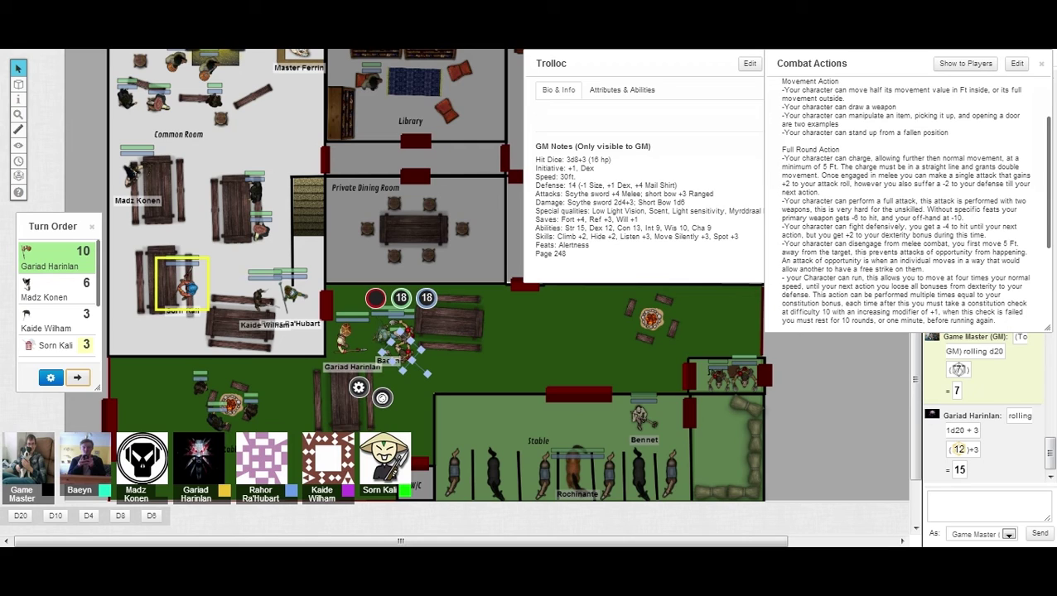
- Select Kaide Wilham's token
click(264, 295)
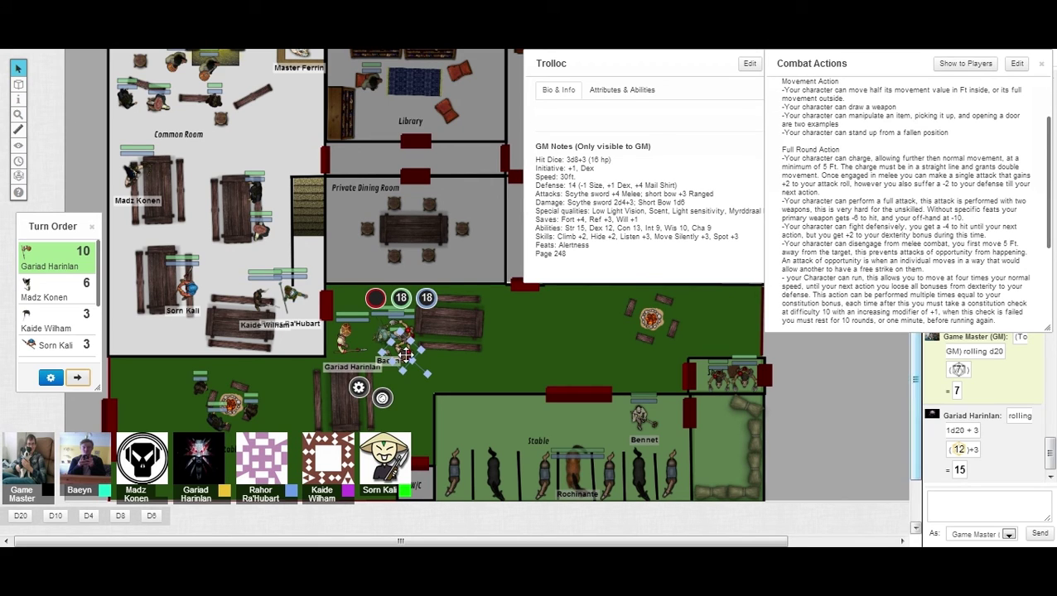
- Apply -3 to the Trolloc's HP bubble, taking it from 18 to 15, then deselect it
click(400, 298)
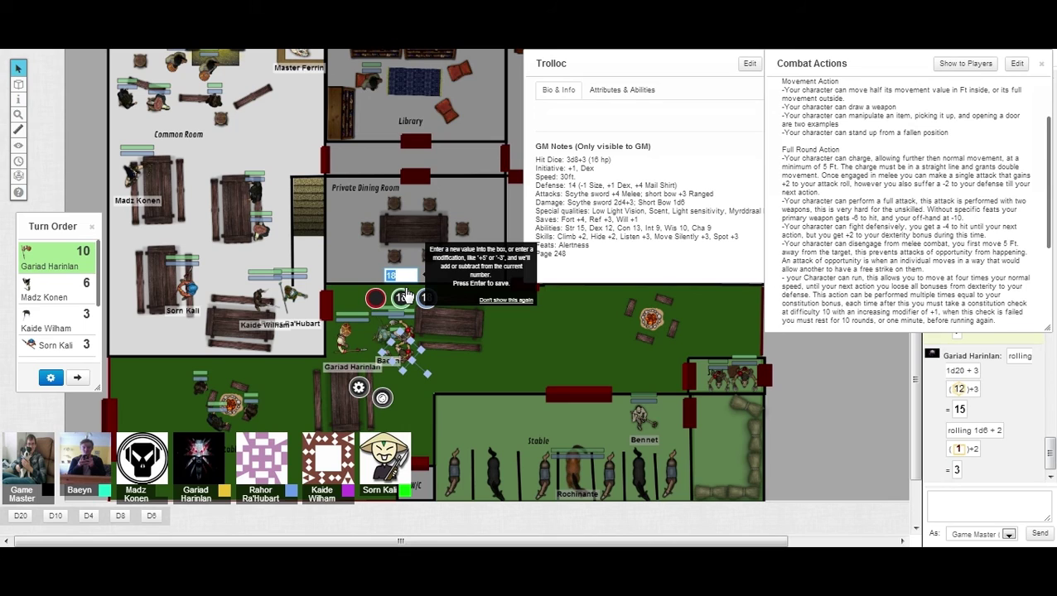
text(-3)
key(Return)
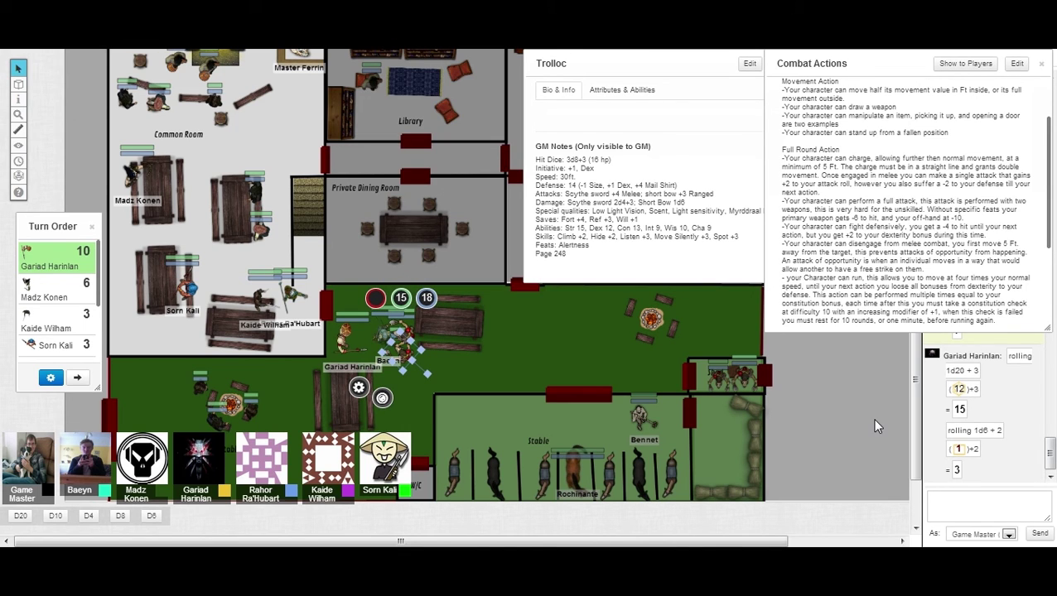
click(877, 427)
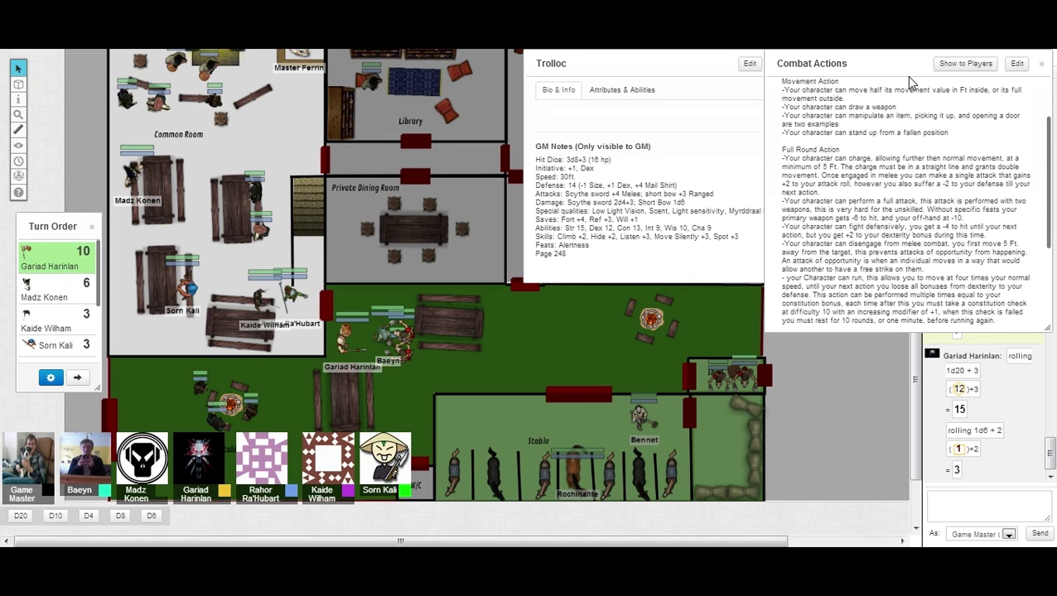
- Advance the turn to Madz Konen, then nudge the token beside Baeyn down and back into place
click(77, 378)
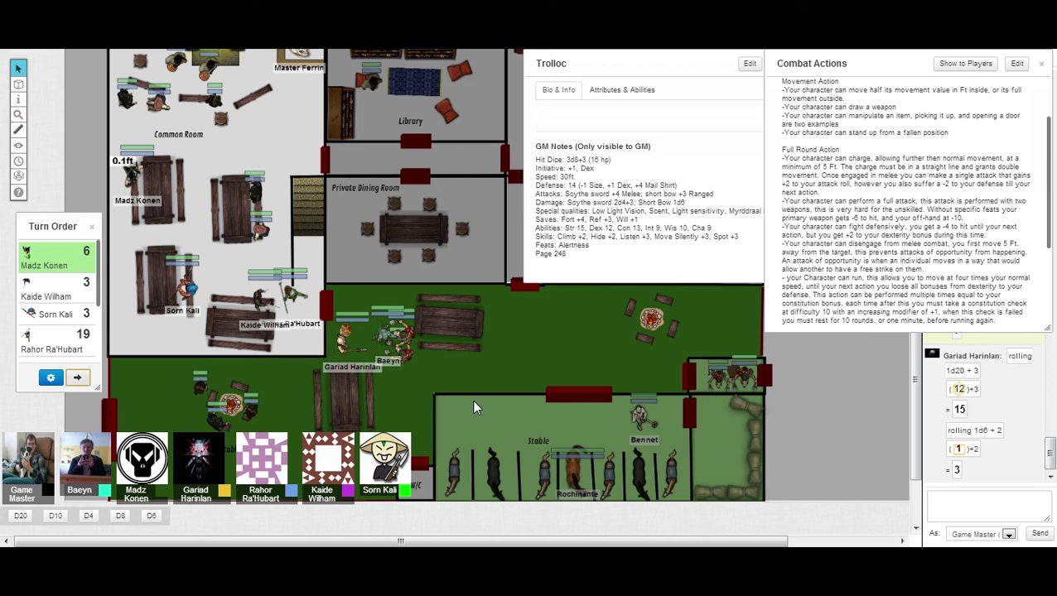
drag(404, 361, 414, 381)
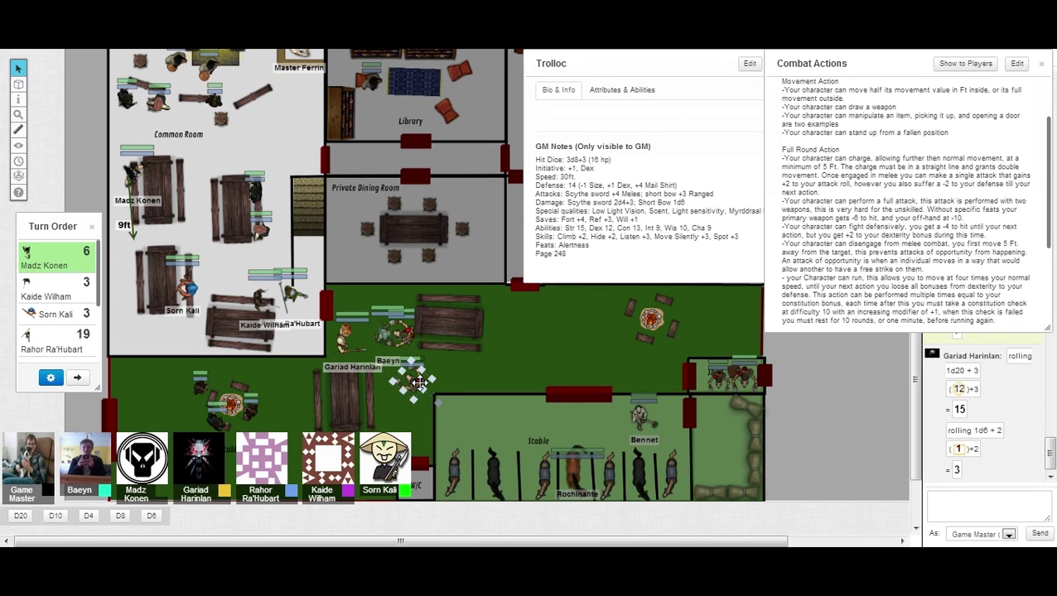
click(469, 379)
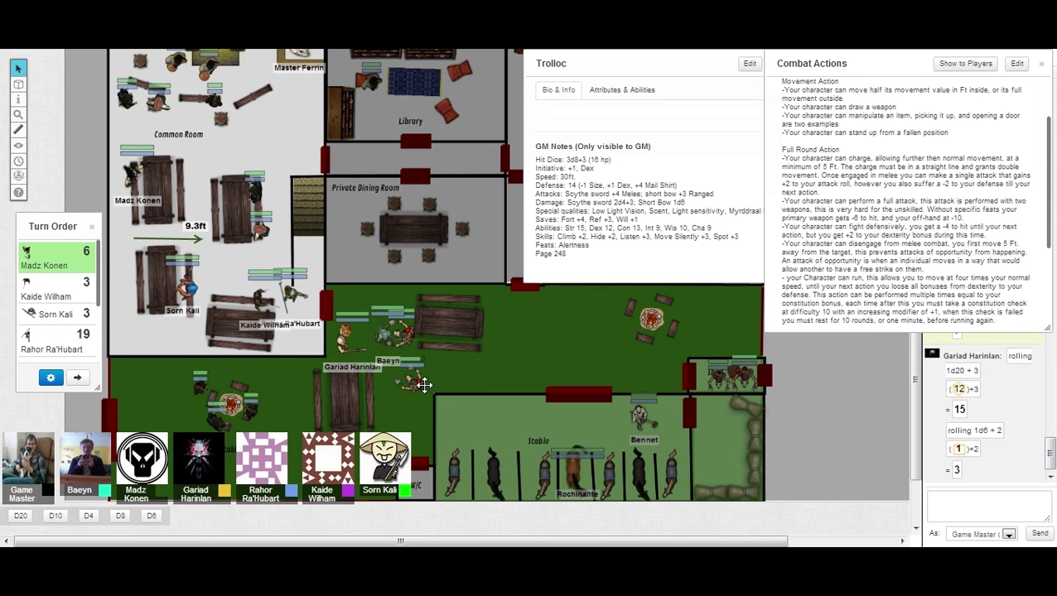
drag(423, 383, 402, 349)
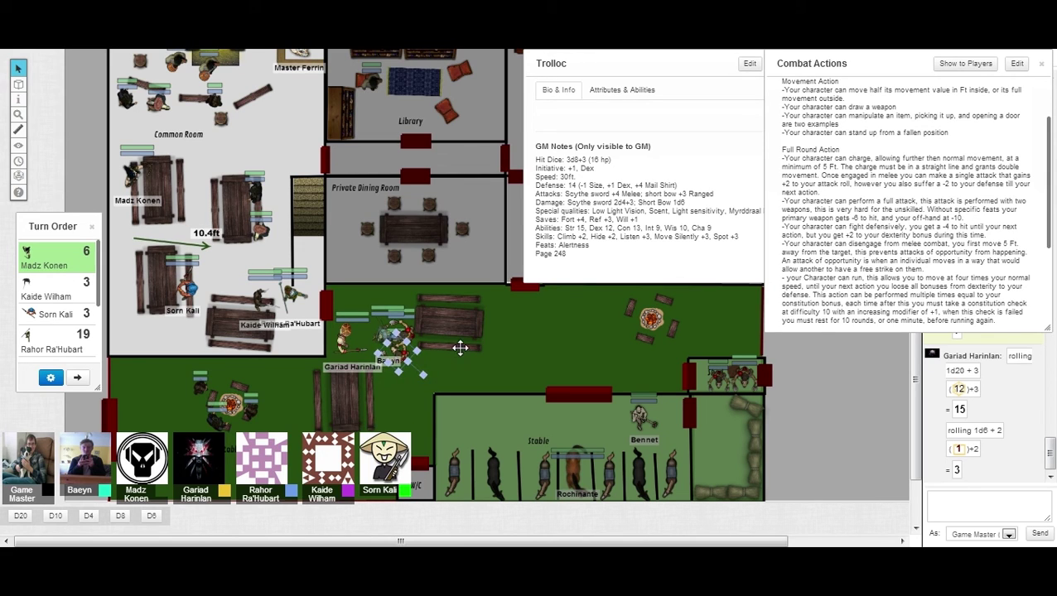
click(507, 343)
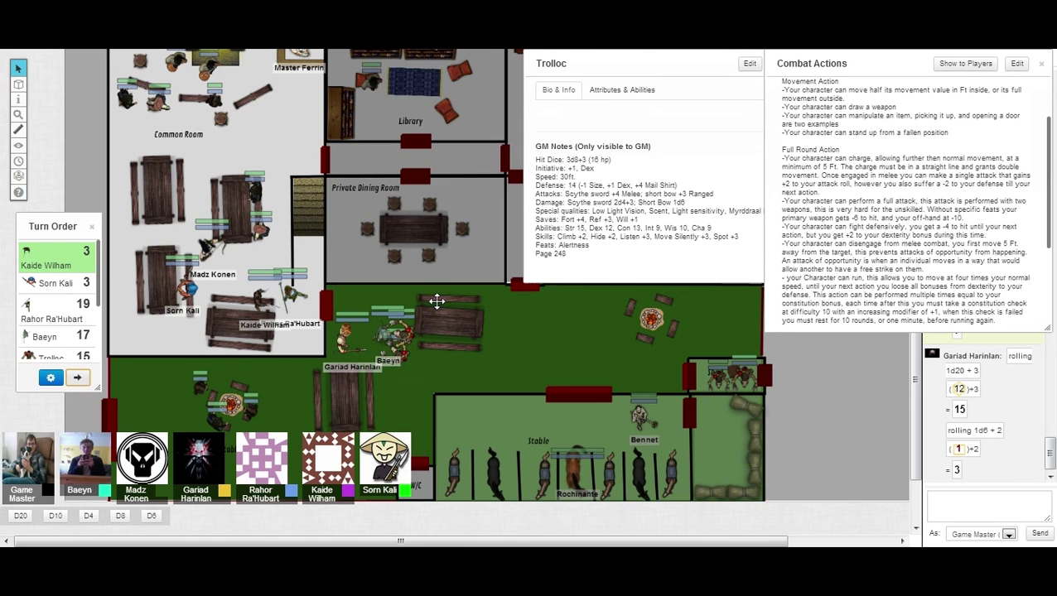
scroll(437, 300, up, 3)
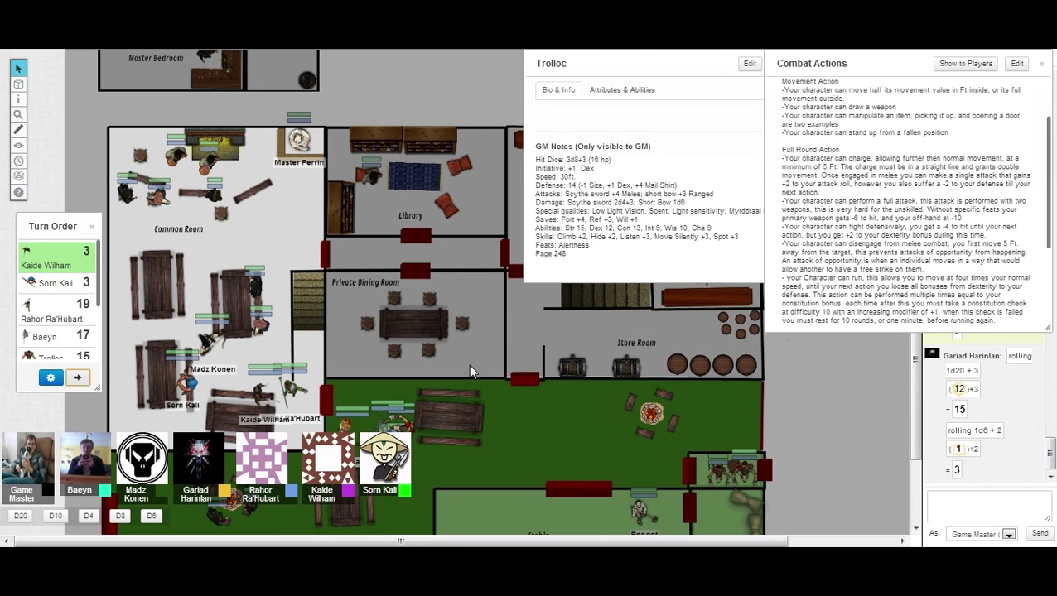
scroll(468, 365, down, 2)
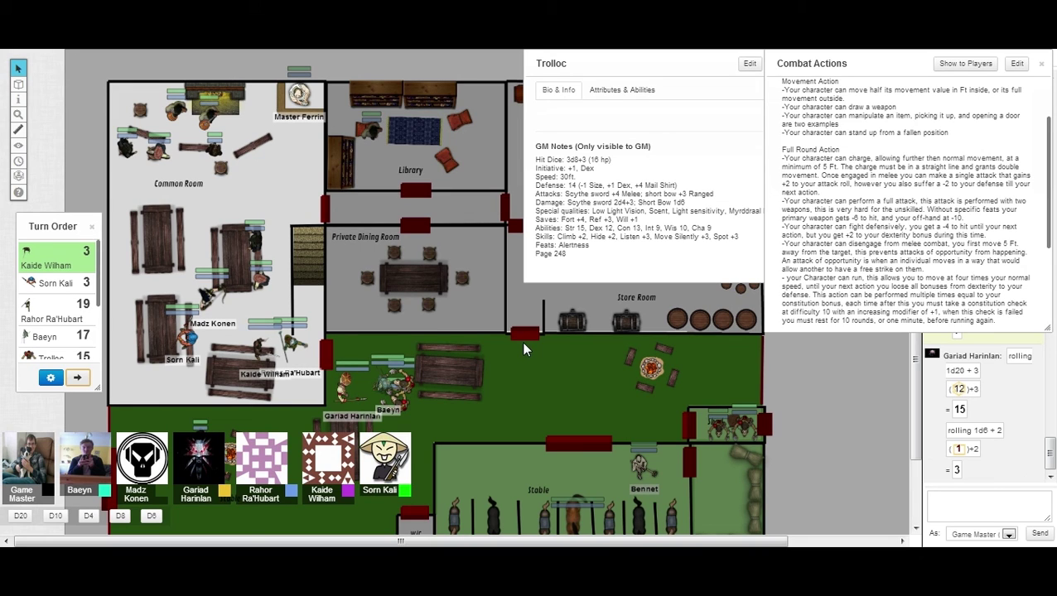
scroll(524, 348, down, 2)
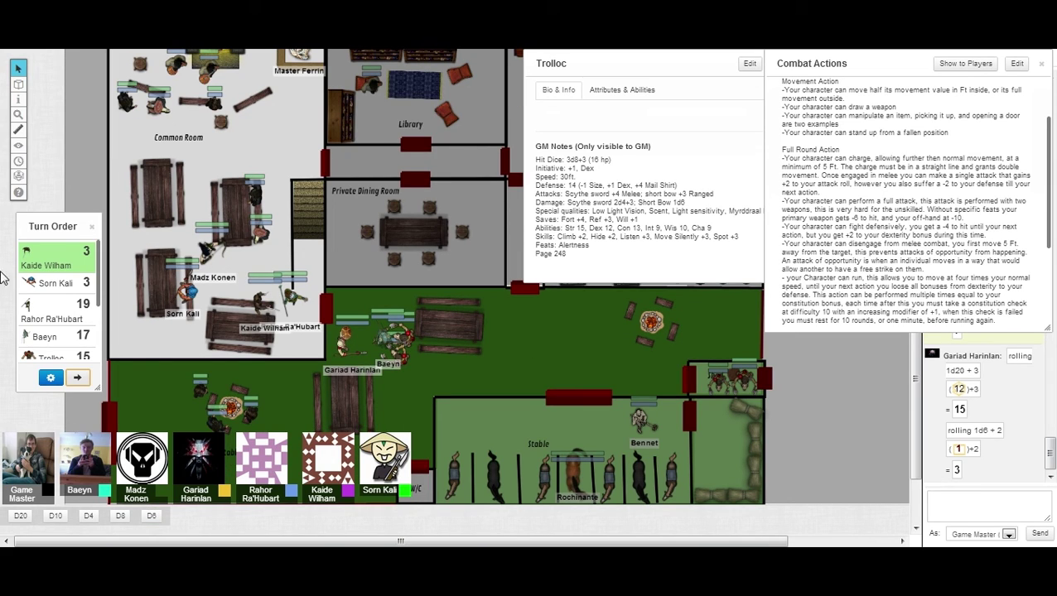
mouse_move(19, 144)
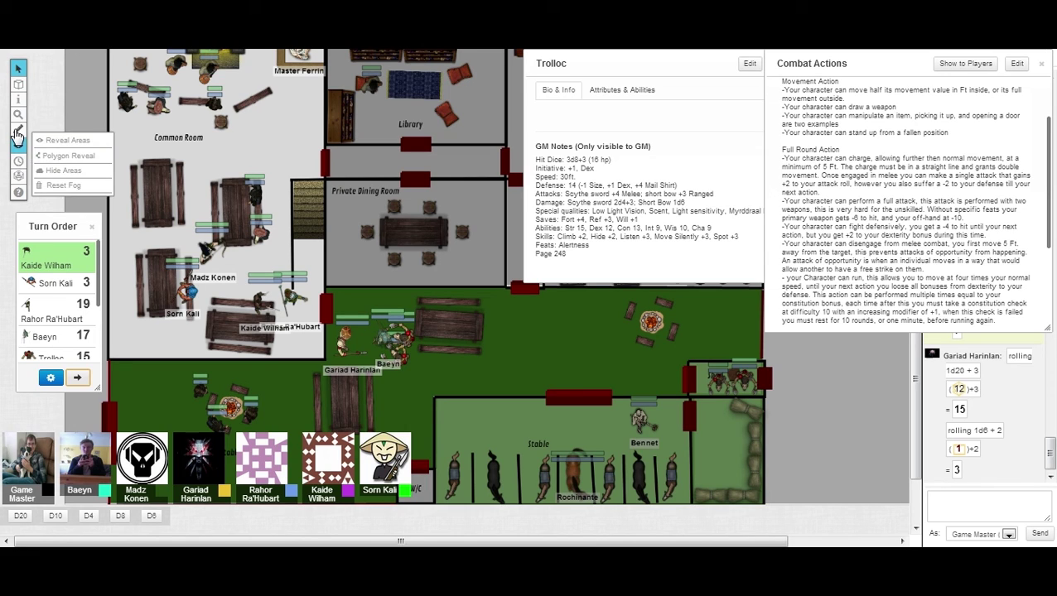
- Switch fog to Hide Areas and shift the shed graphic right, then back to its original spot
click(64, 170)
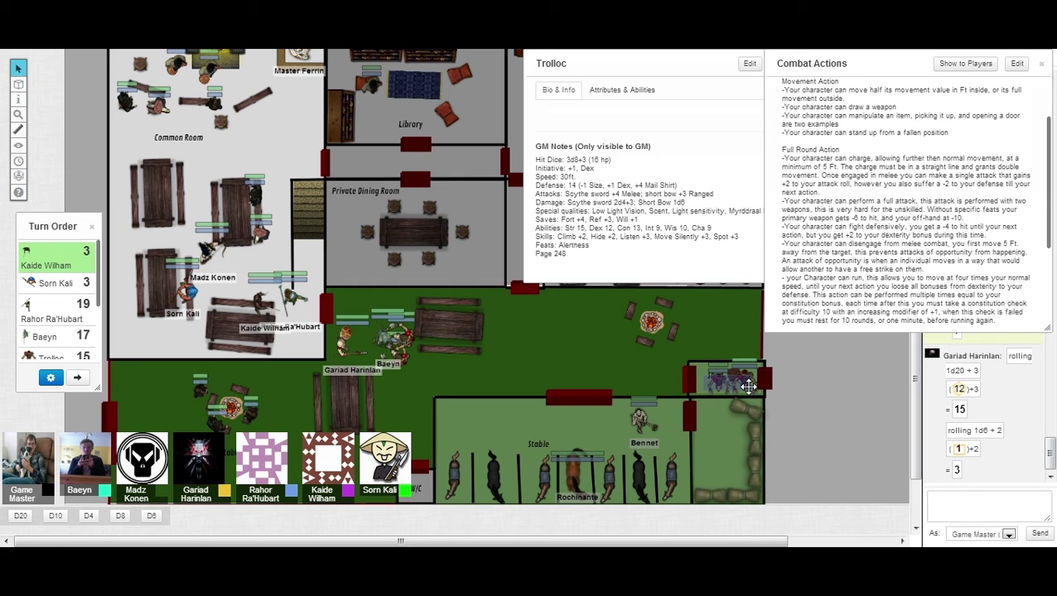
drag(748, 385, 827, 383)
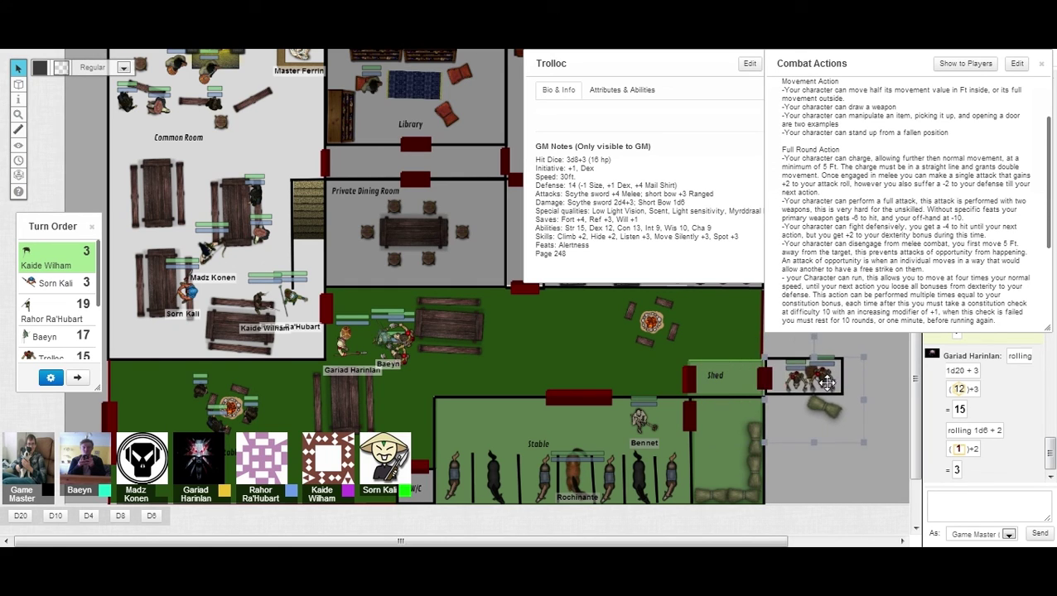
drag(827, 381, 748, 381)
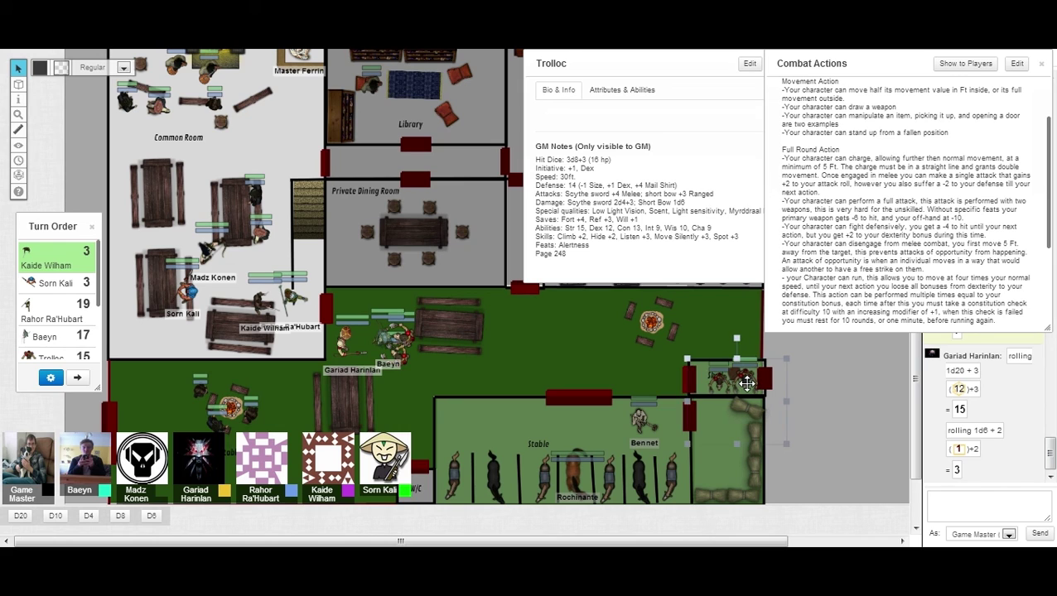
click(841, 390)
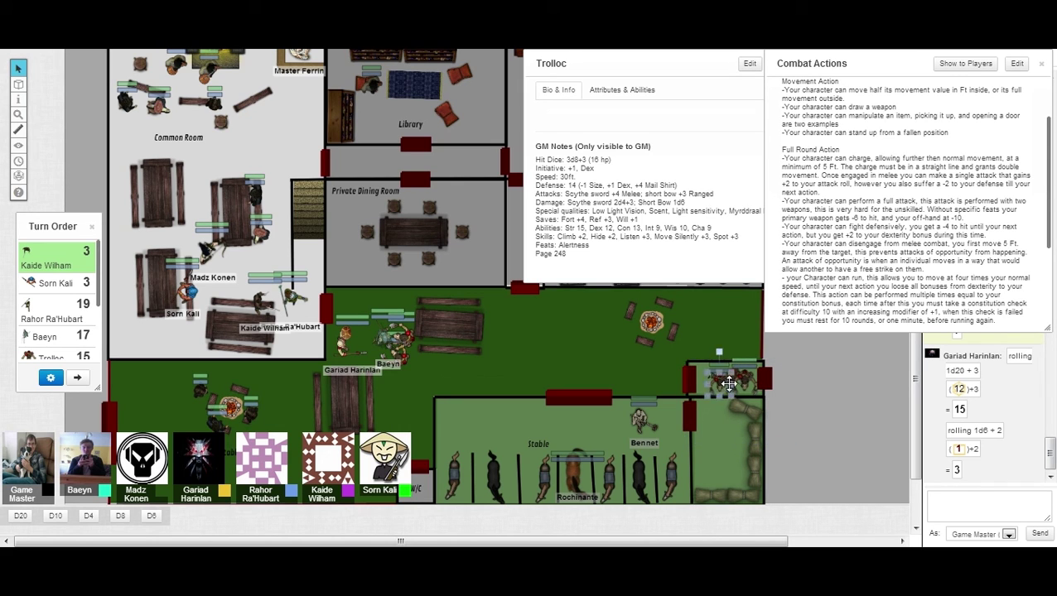
- Drag three monsters out of the shed to stand just past its right wall
drag(734, 379, 801, 396)
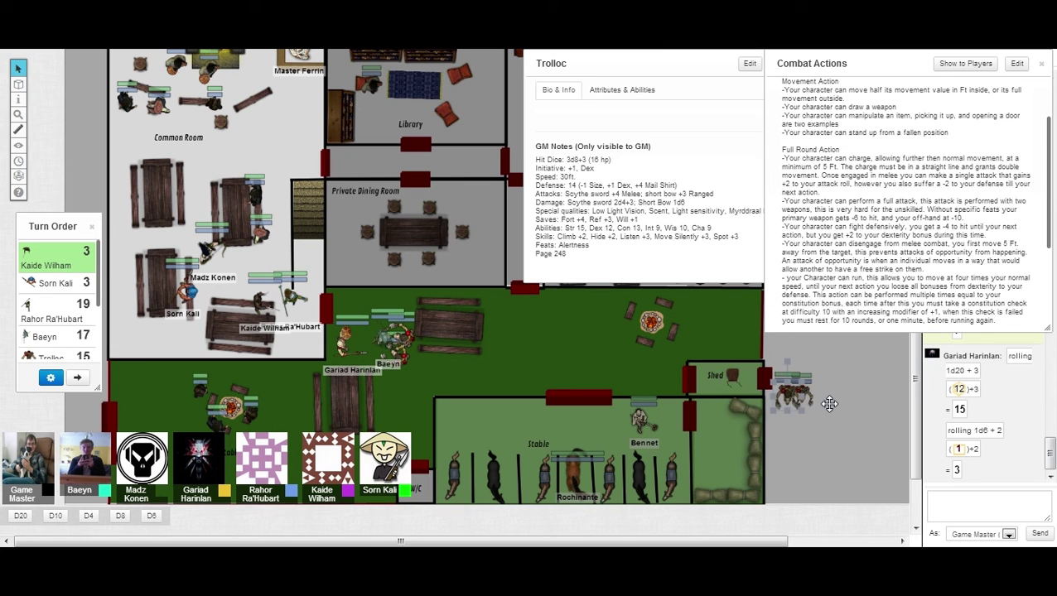
drag(740, 372, 826, 389)
drag(740, 379, 766, 418)
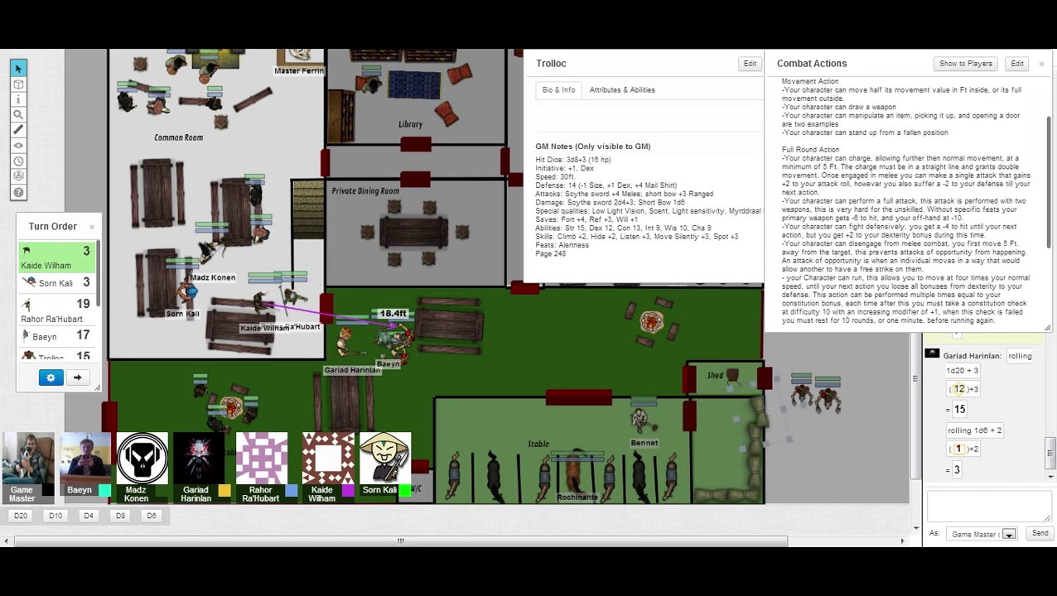
drag(754, 398, 773, 413)
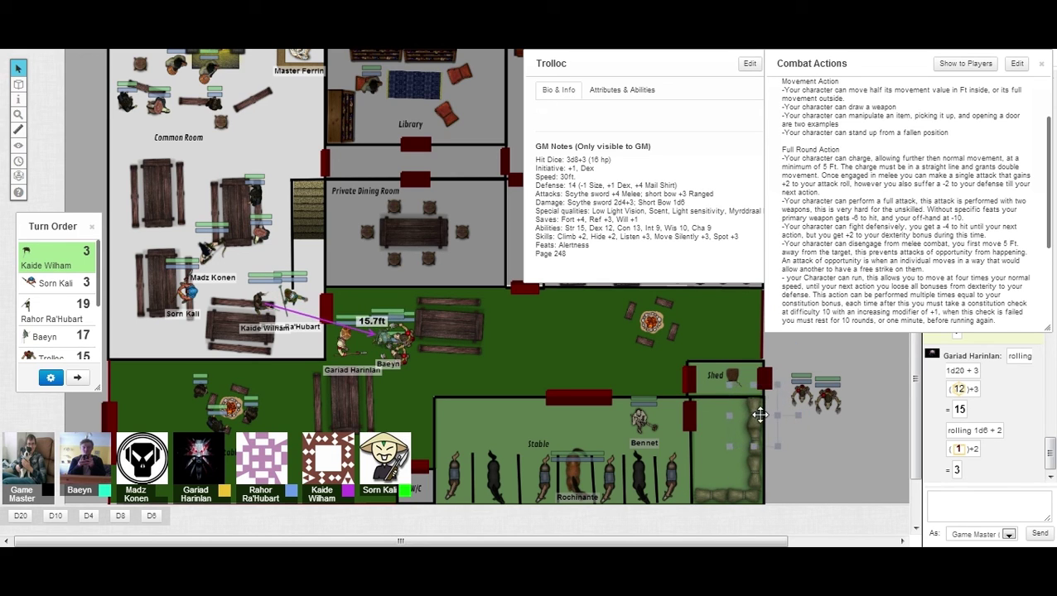
click(833, 425)
click(778, 408)
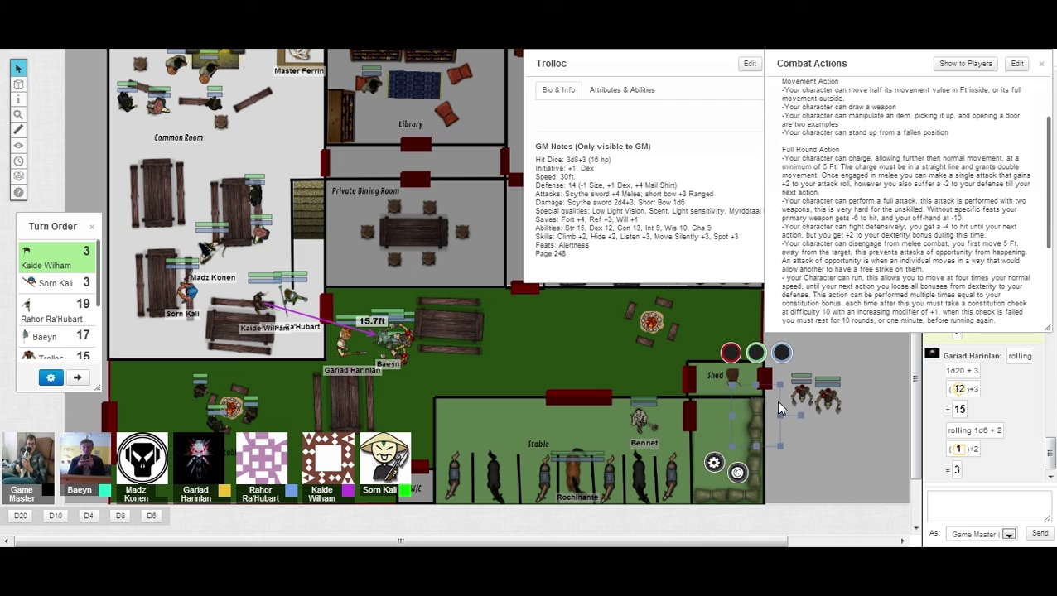
drag(779, 408, 819, 370)
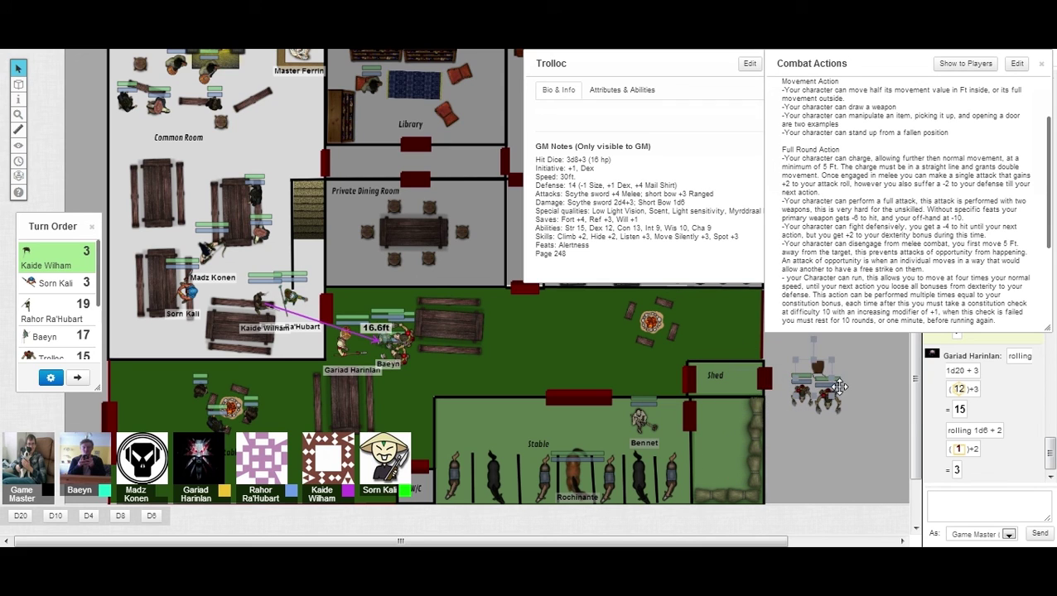
click(866, 417)
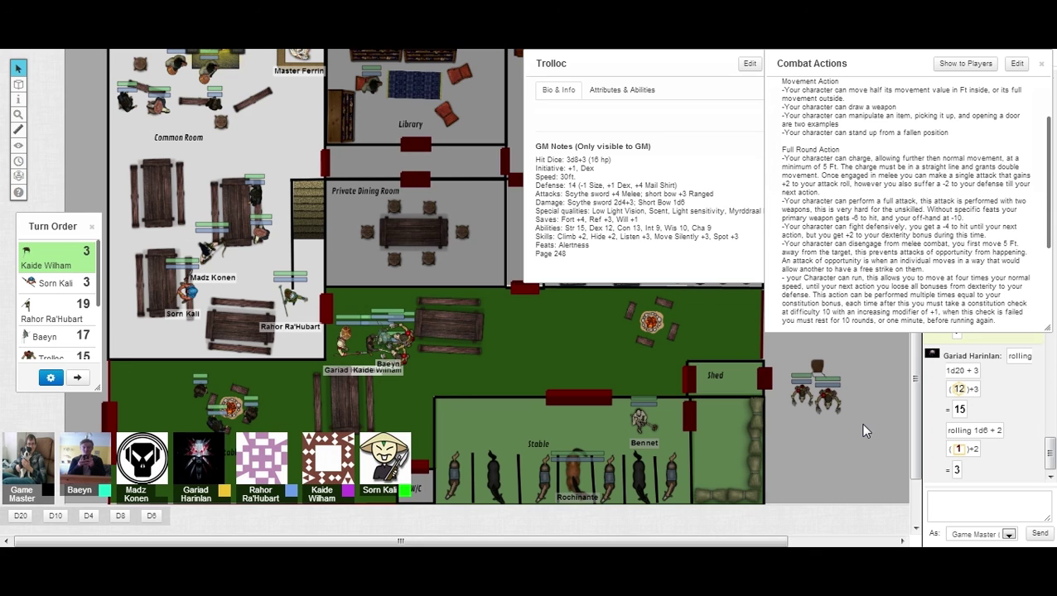
- Advance the turn order past Kaide Wilham so Sorn Kali at 3 leads
click(77, 378)
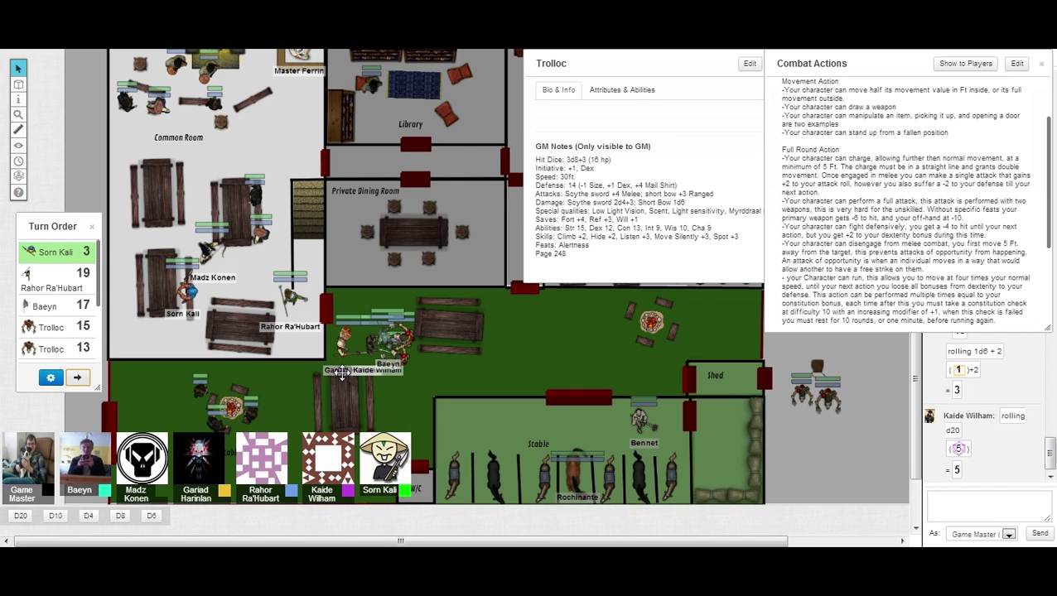
- Measure about 11 ft from Sorn Kali's token toward the melee beside Baeyn, then clear the ruler
drag(189, 292, 335, 311)
drag(335, 312, 378, 381)
key(Escape)
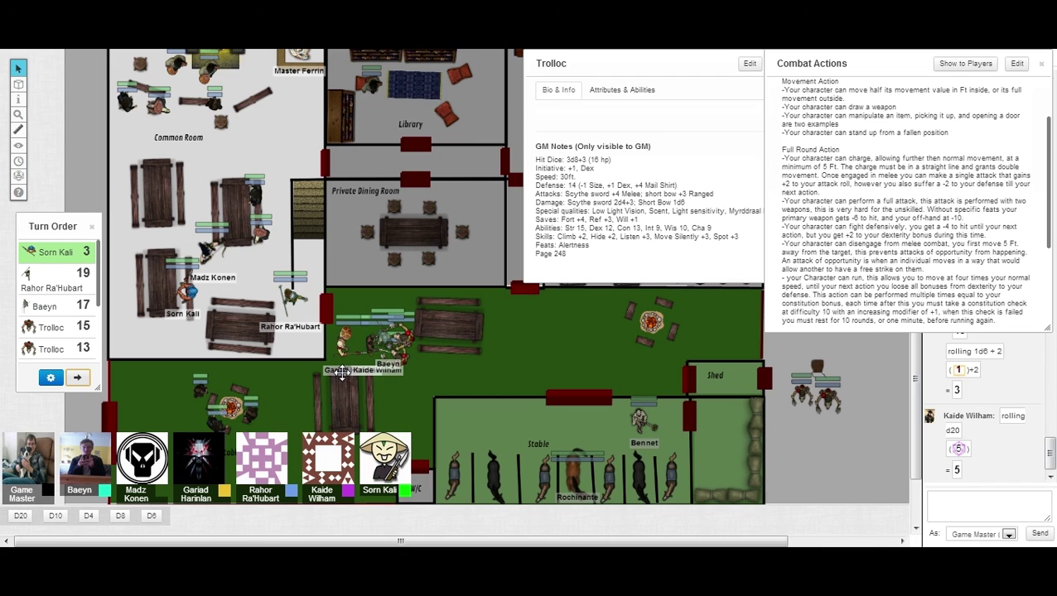